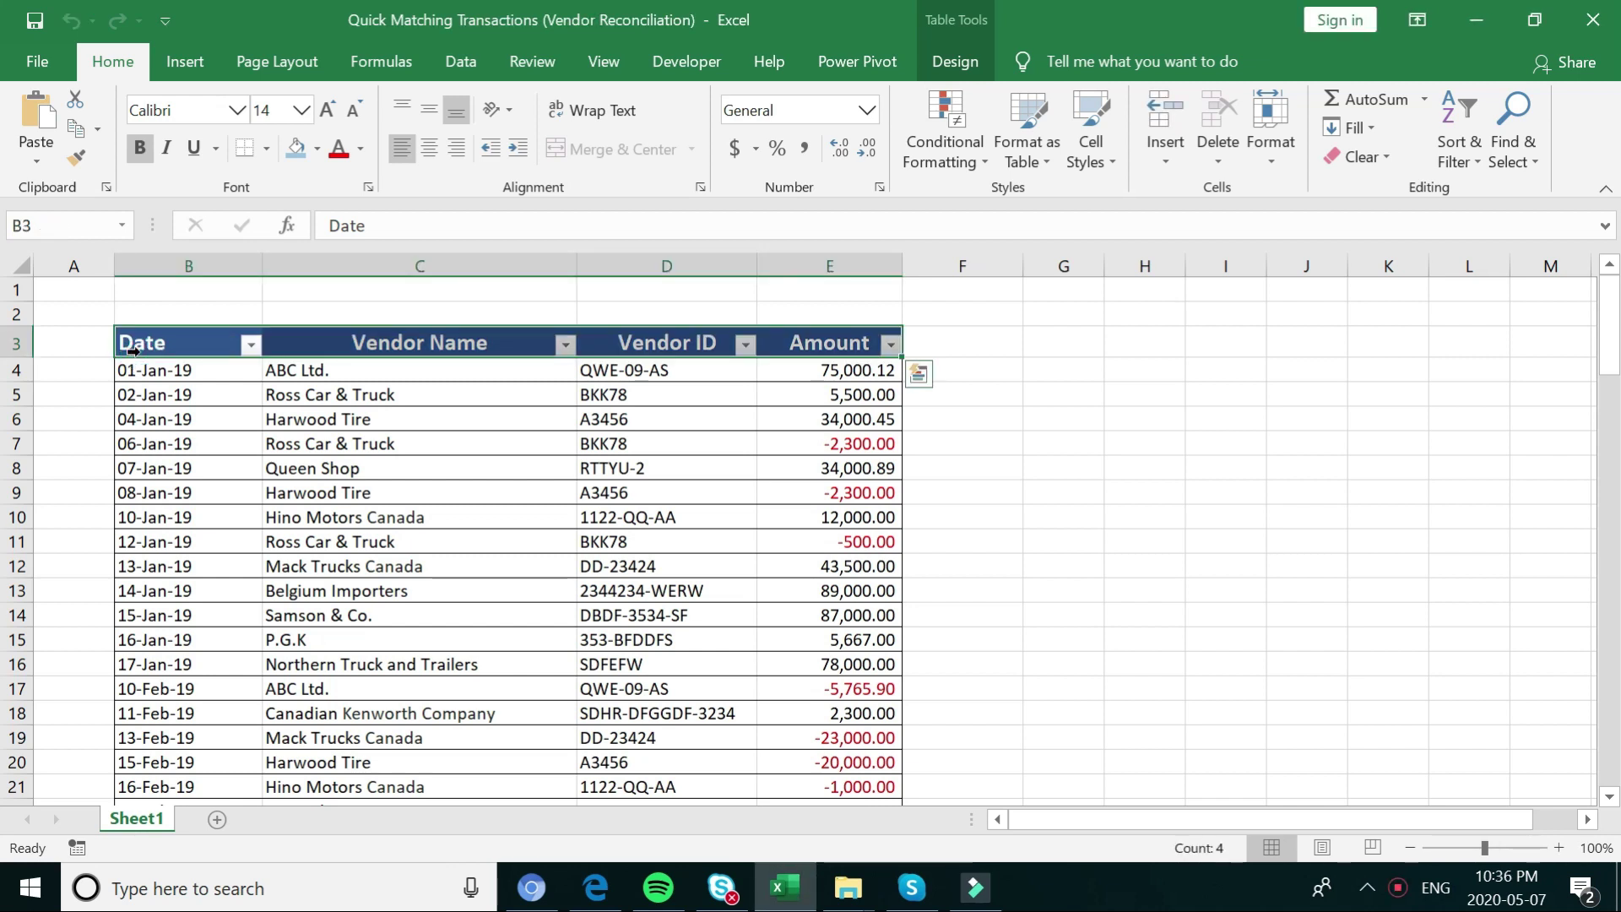
# Look over the transaction table's Date, Vendor Name, Vendor ID and Amount columns.
pyautogui.click(178, 347)
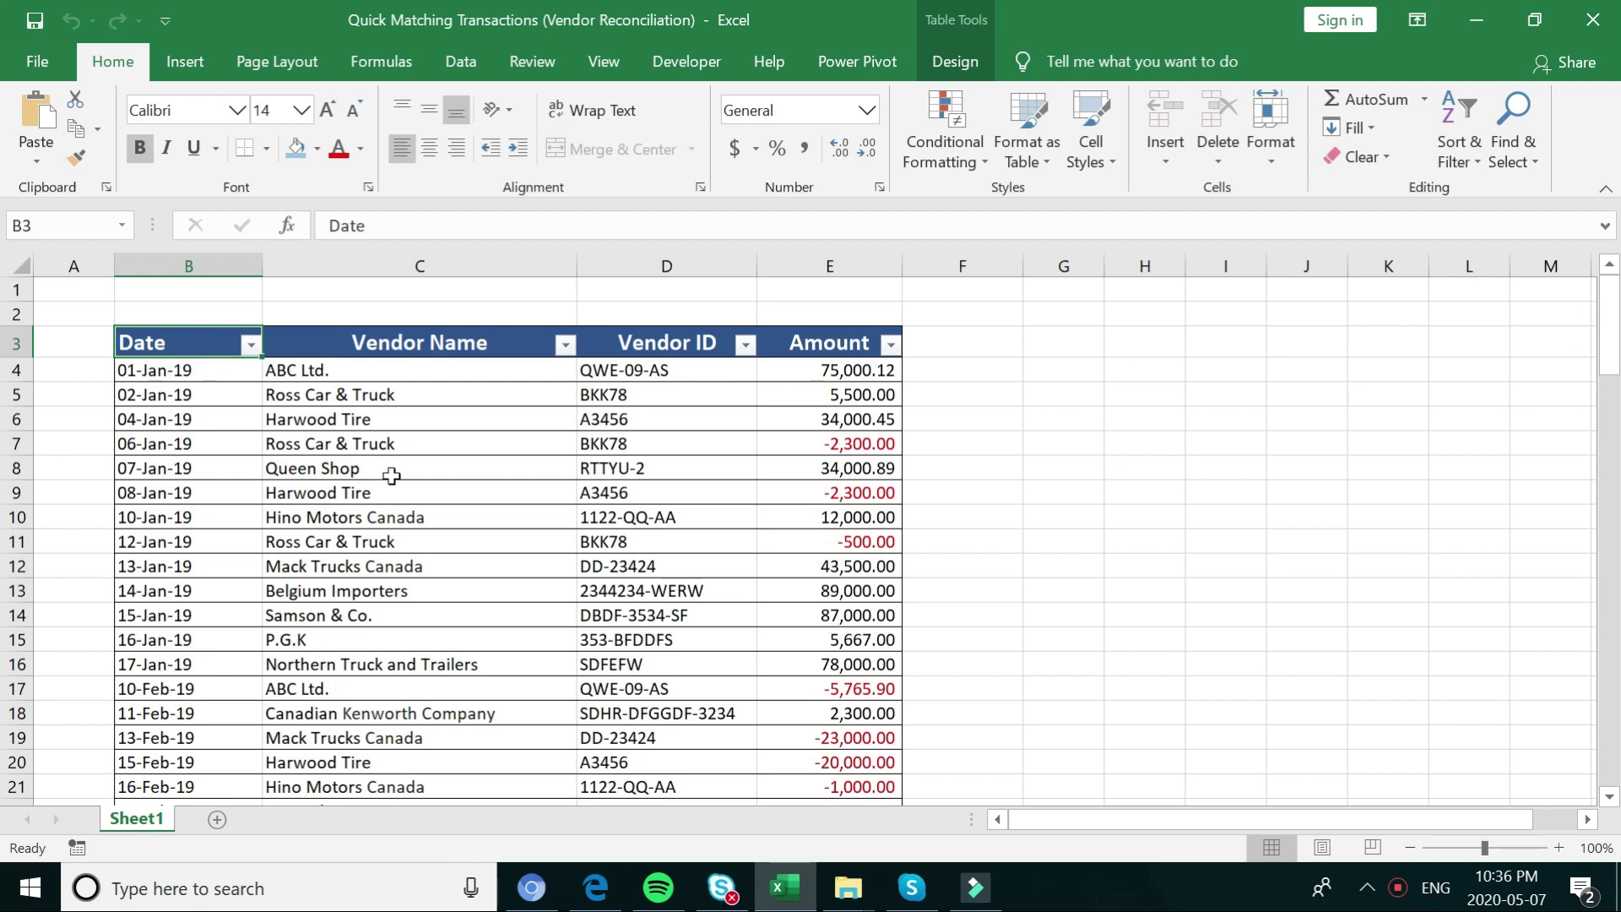
pyautogui.hotkey('ctrl', 'Down')
pyautogui.hotkey('ctrl', 'Up')
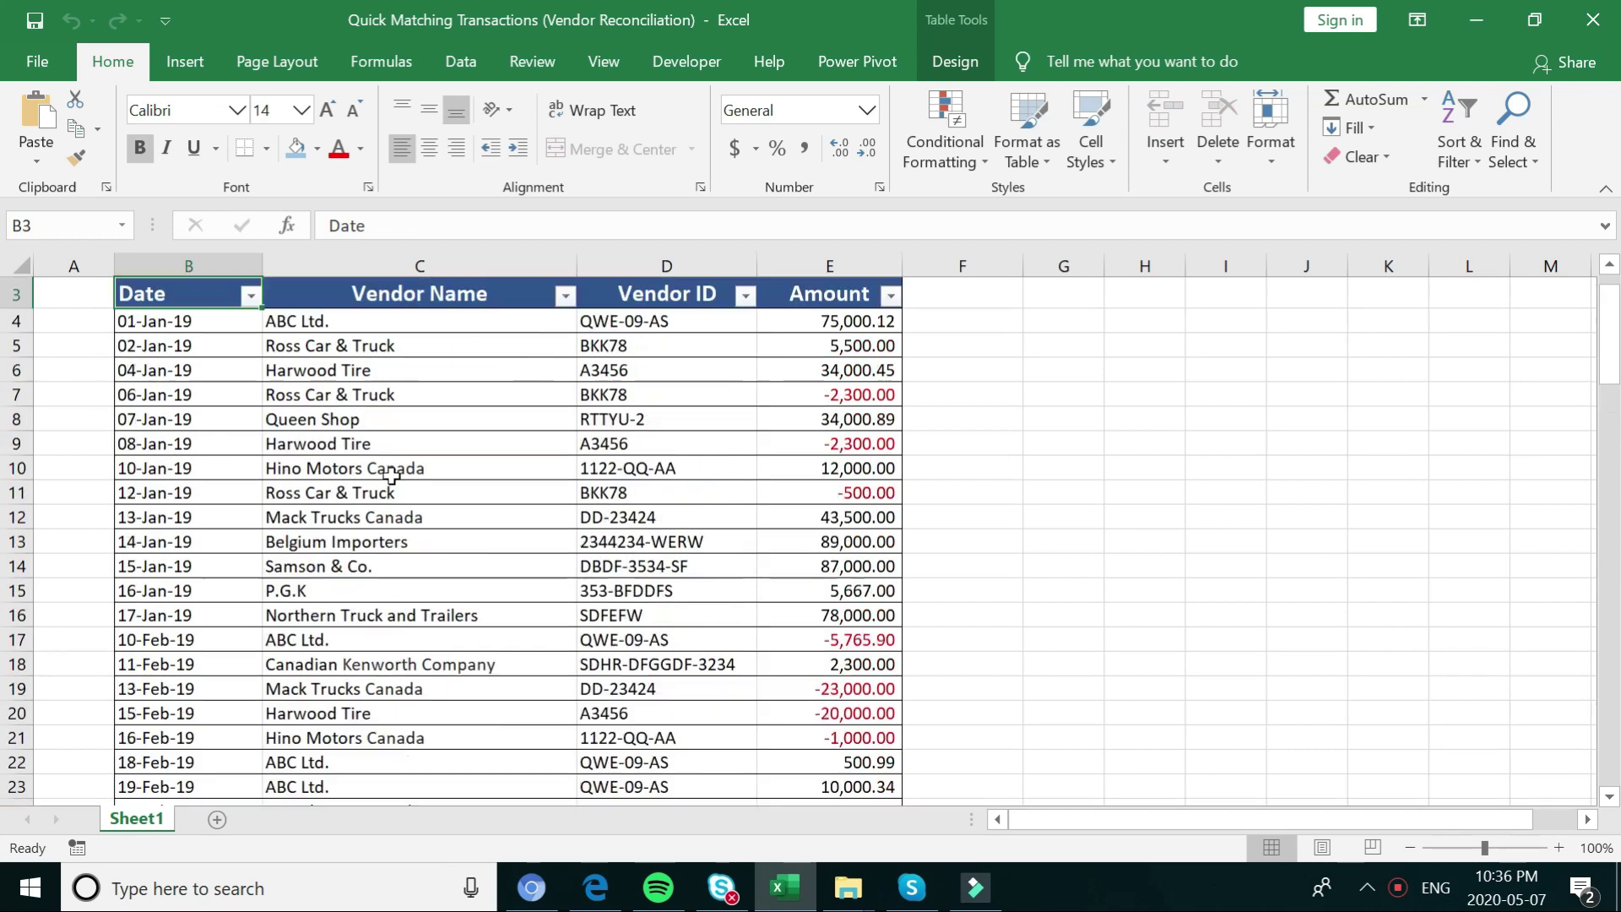
pyautogui.click(411, 297)
pyautogui.click(709, 298)
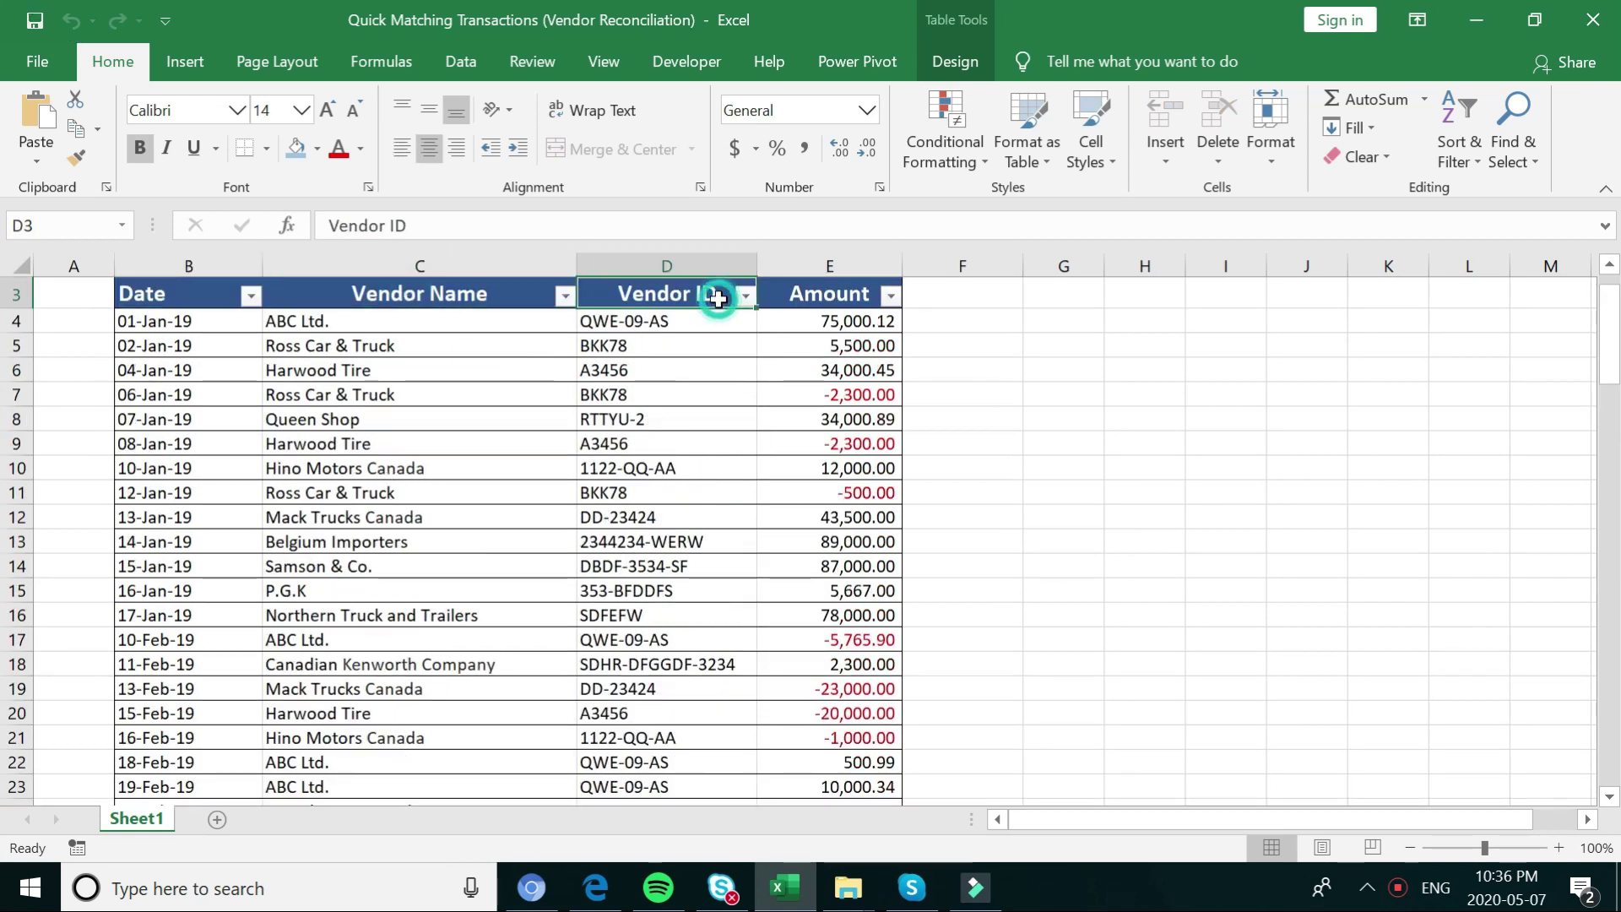
pyautogui.click(810, 297)
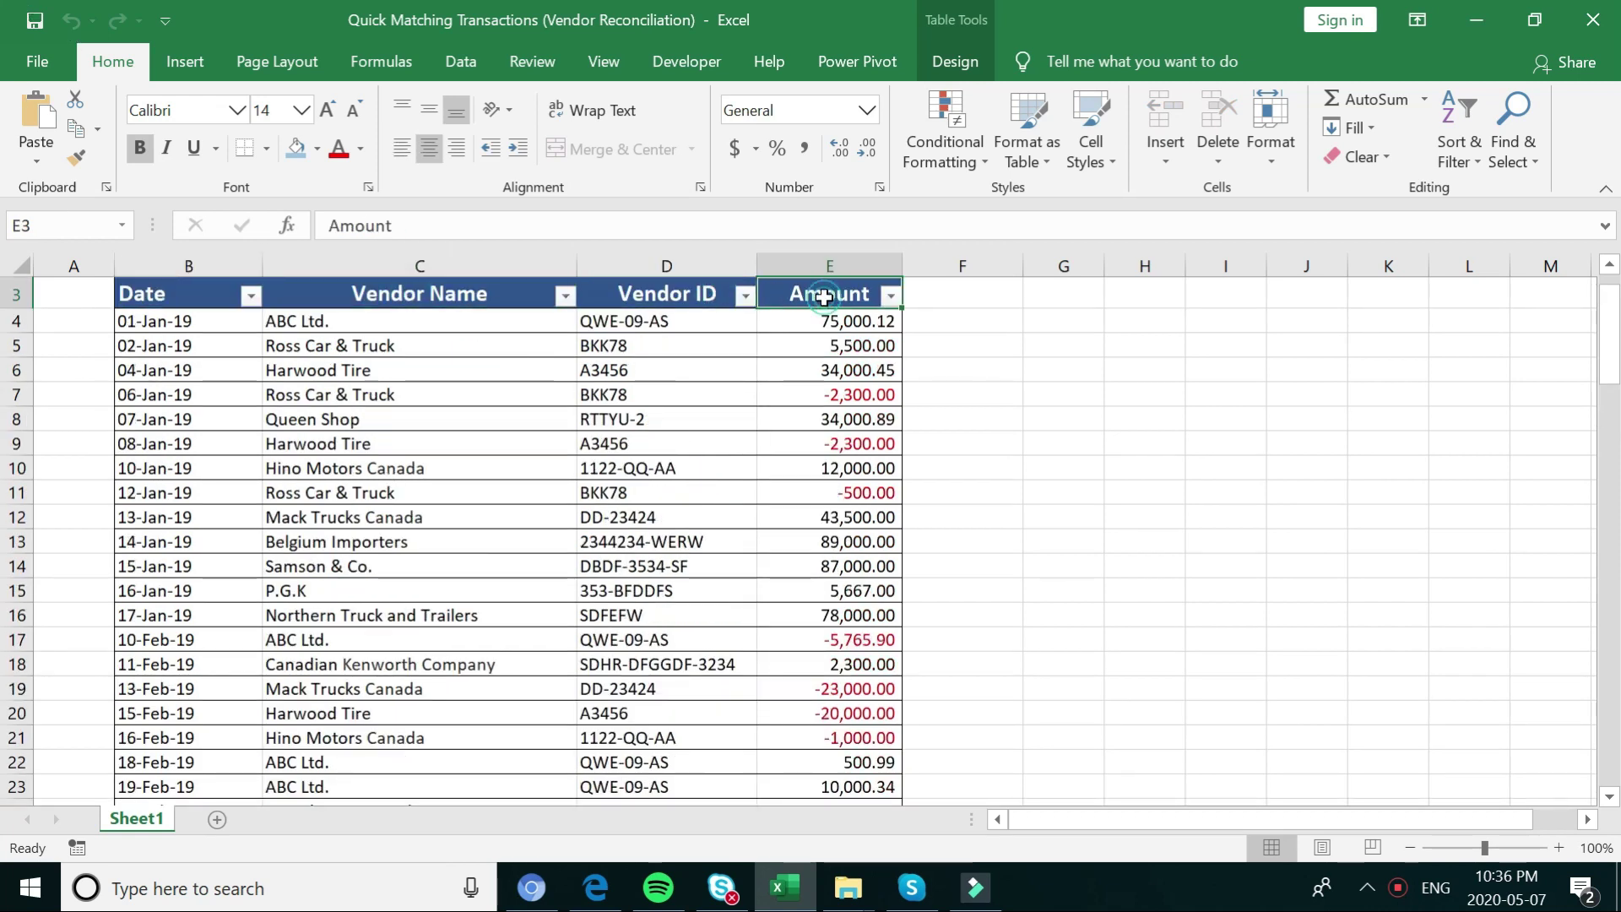
# Filter the Vendor Name column to ABC Ltd. only and examine the amounts of its first transactions.
pyautogui.click(564, 296)
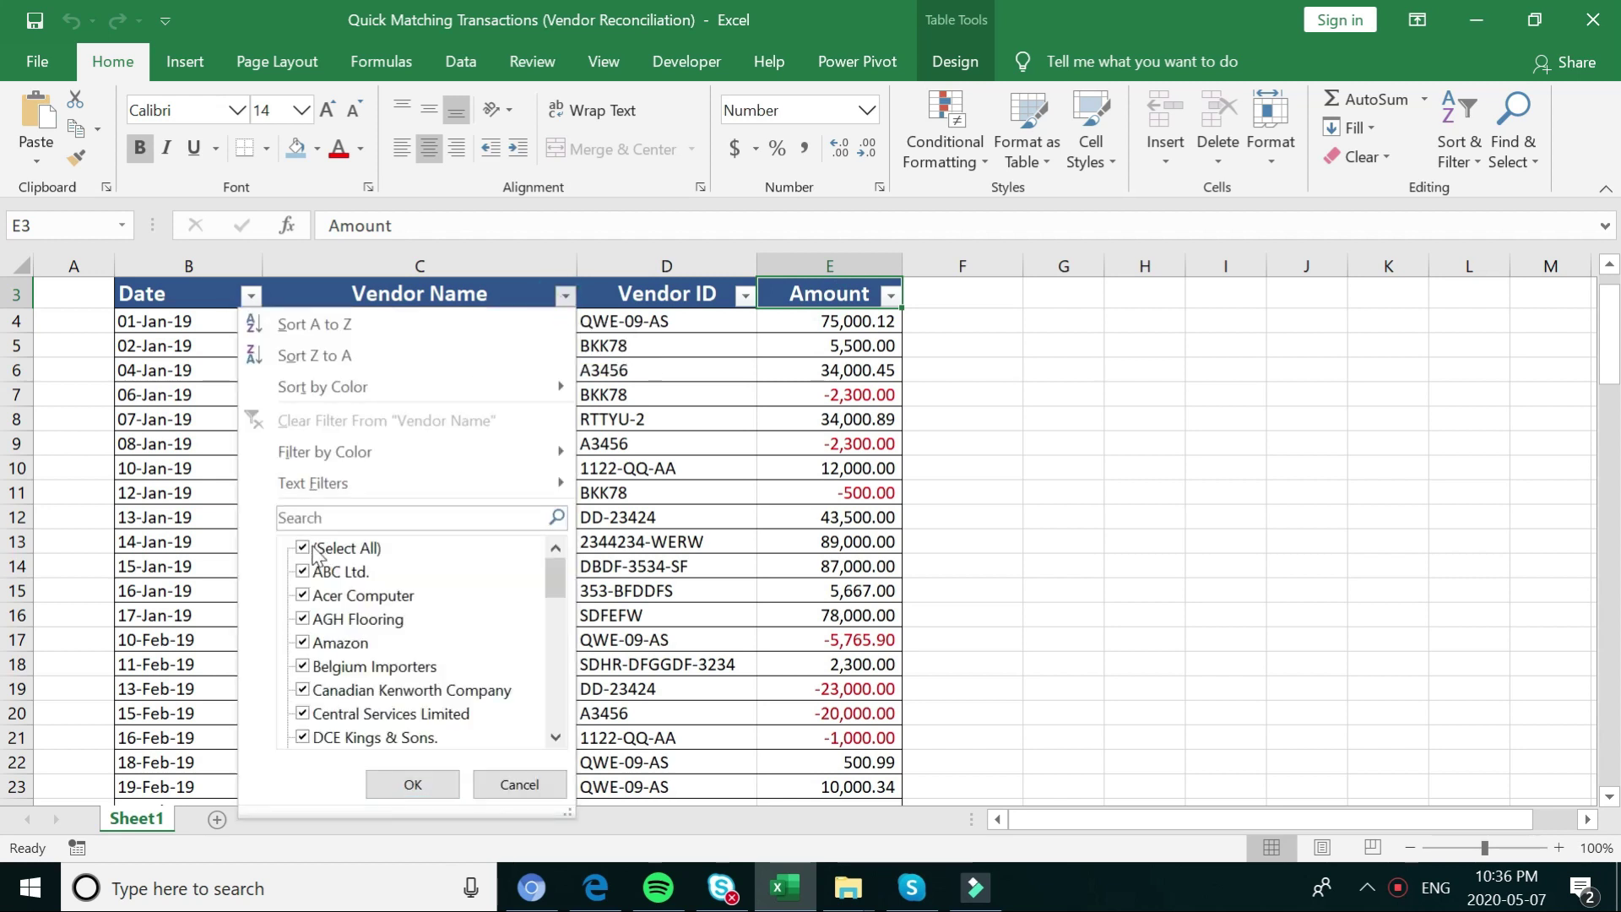
pyautogui.click(312, 549)
pyautogui.click(302, 573)
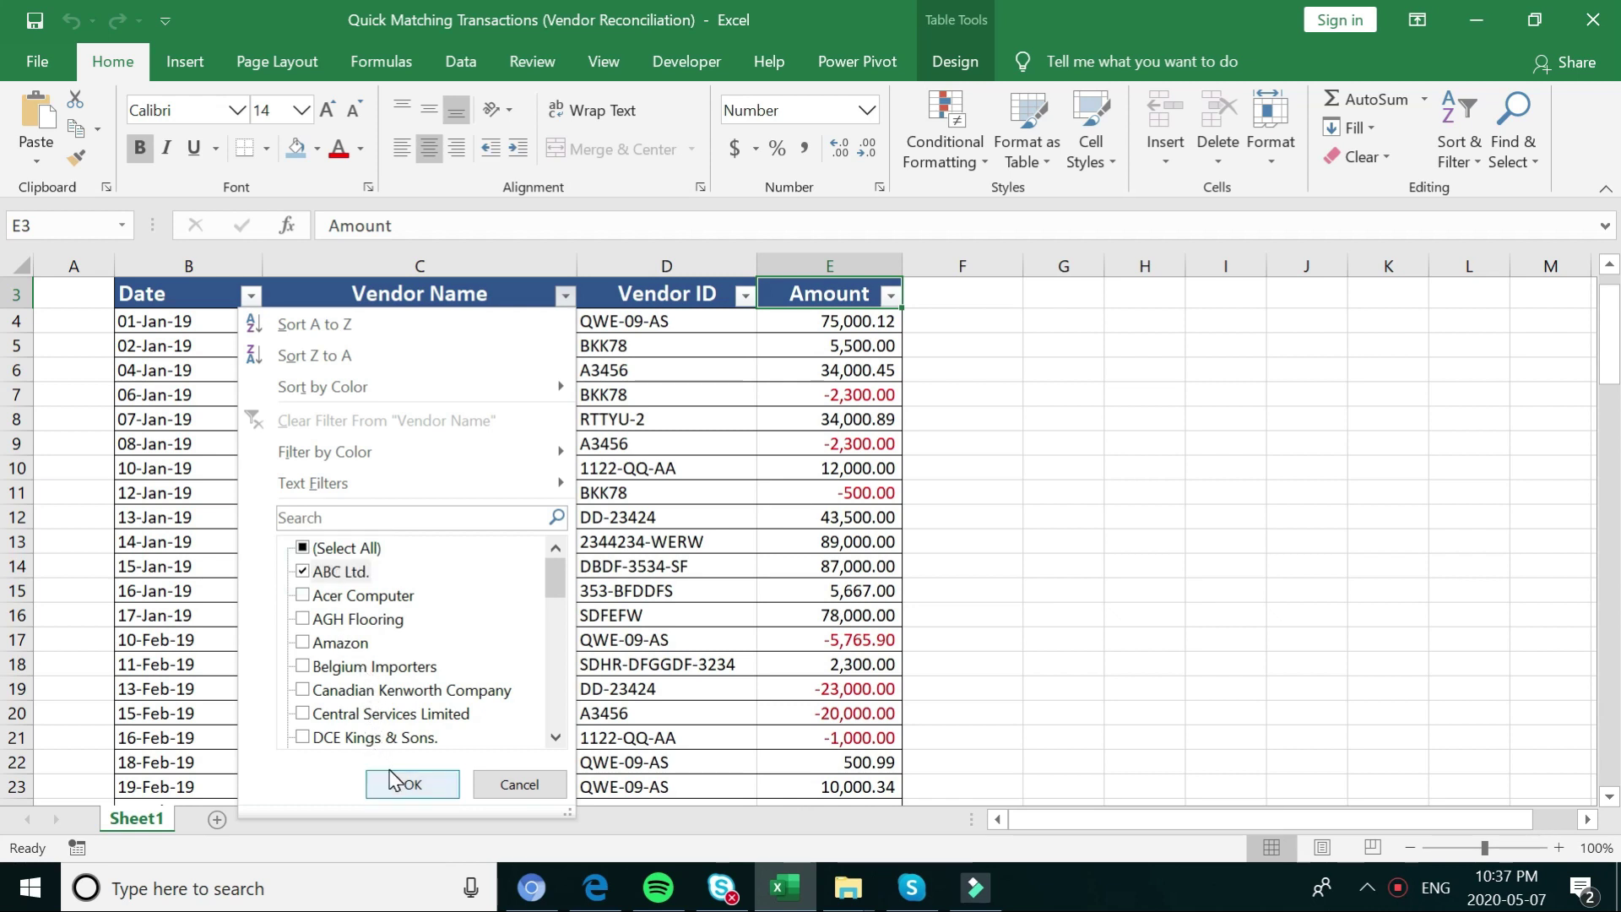
pyautogui.click(395, 782)
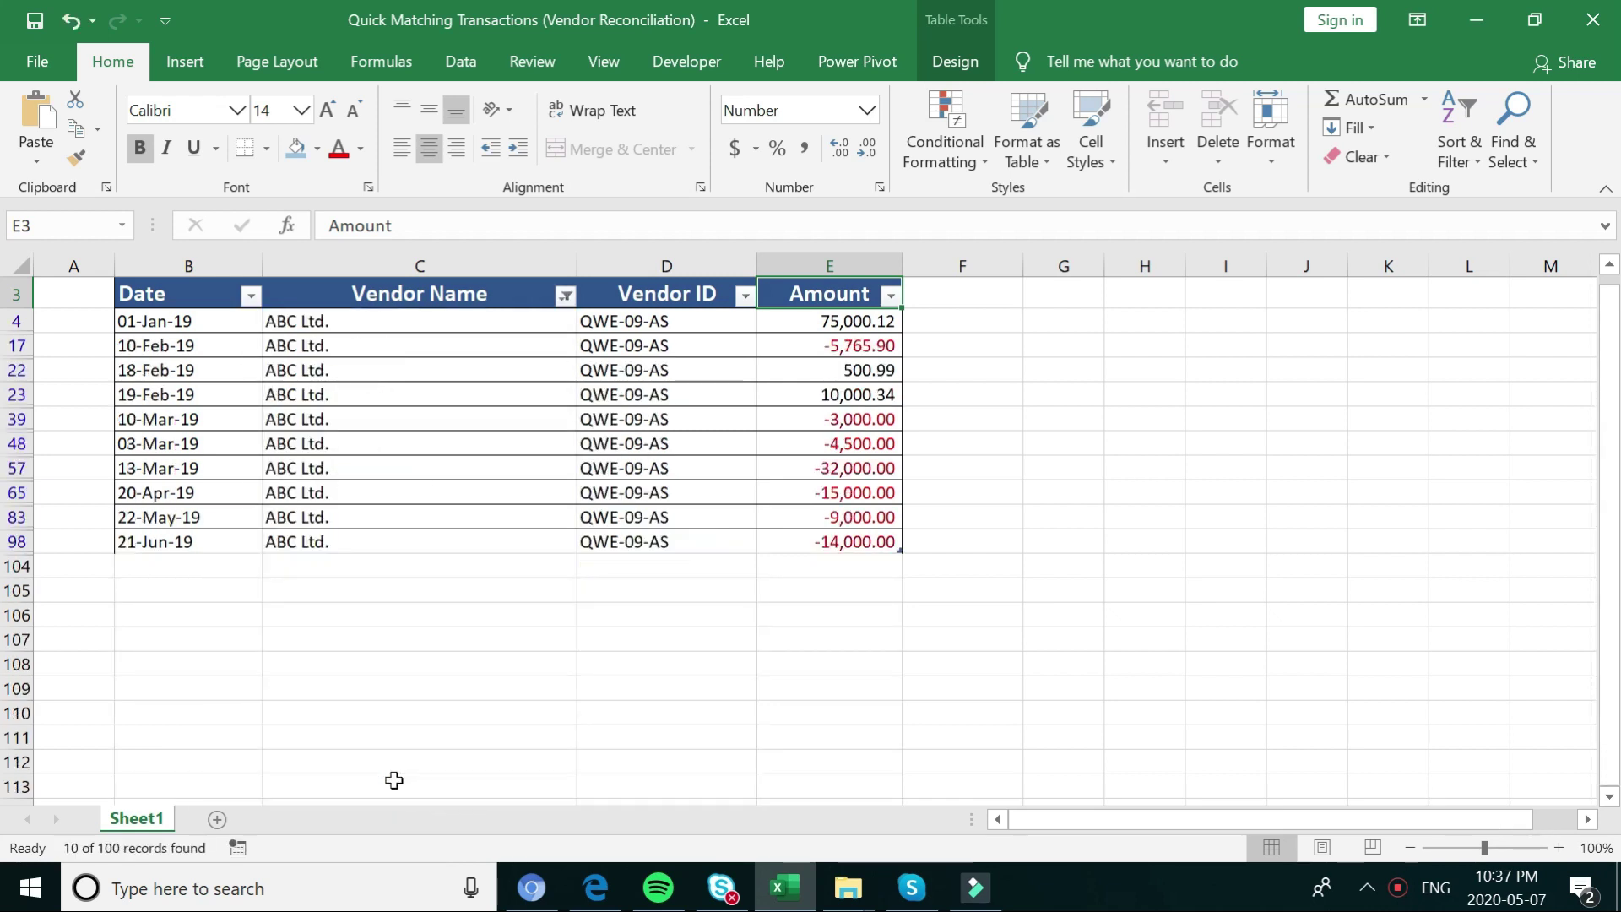
pyautogui.click(162, 327)
pyautogui.click(786, 323)
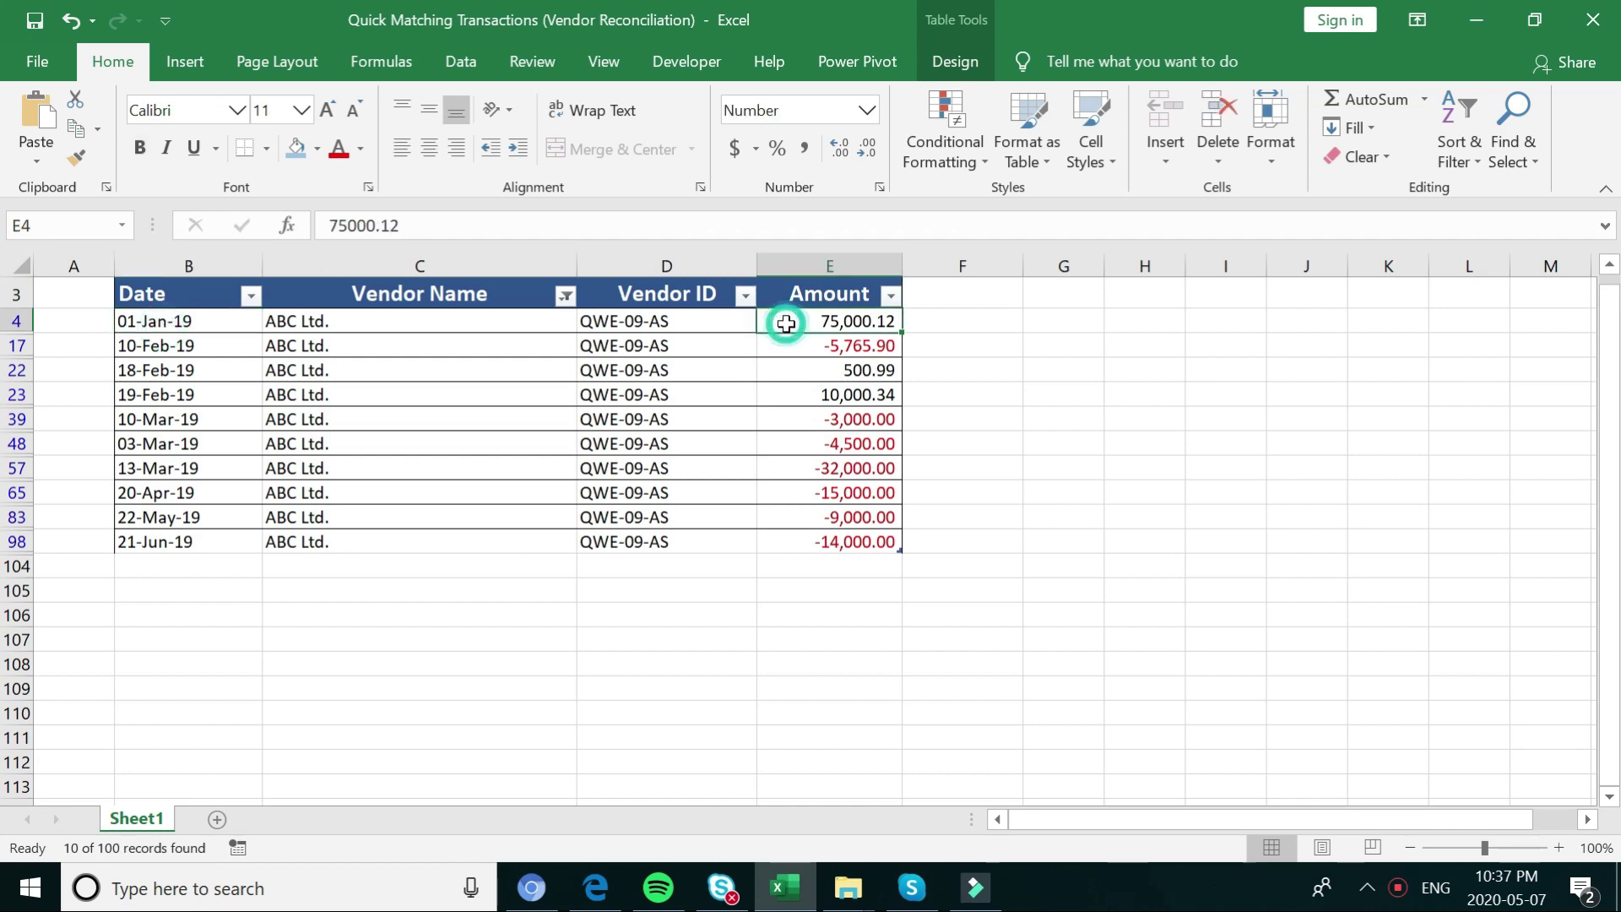
pyautogui.click(788, 350)
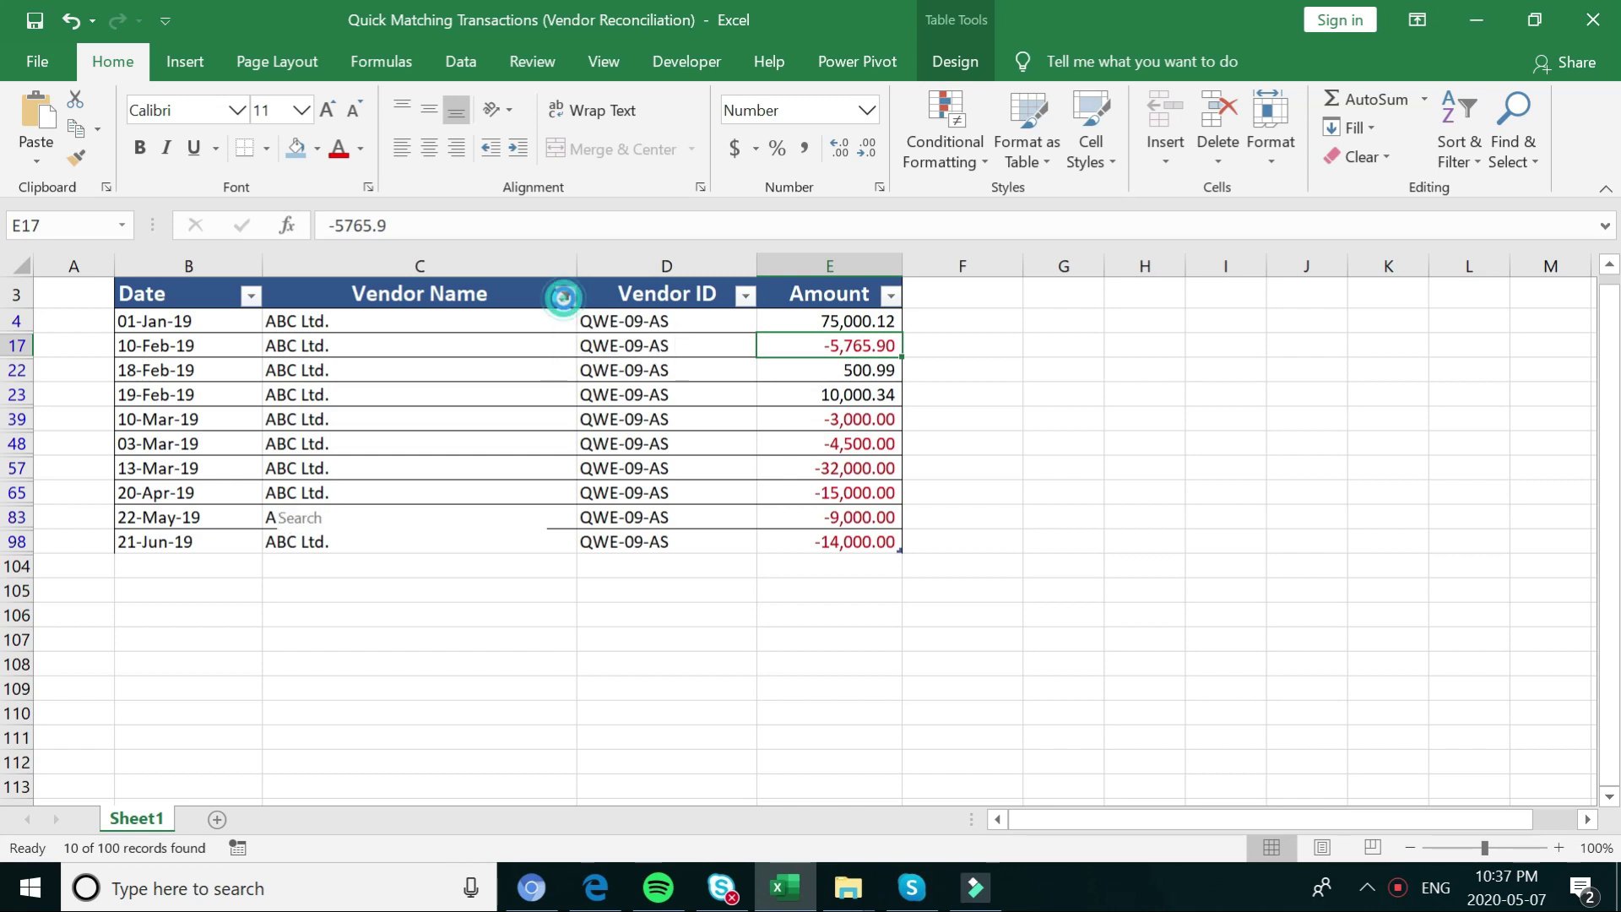
# Reset the Vendor Name column filter to include all vendors.
pyautogui.click(564, 296)
pyautogui.click(303, 549)
pyautogui.click(395, 780)
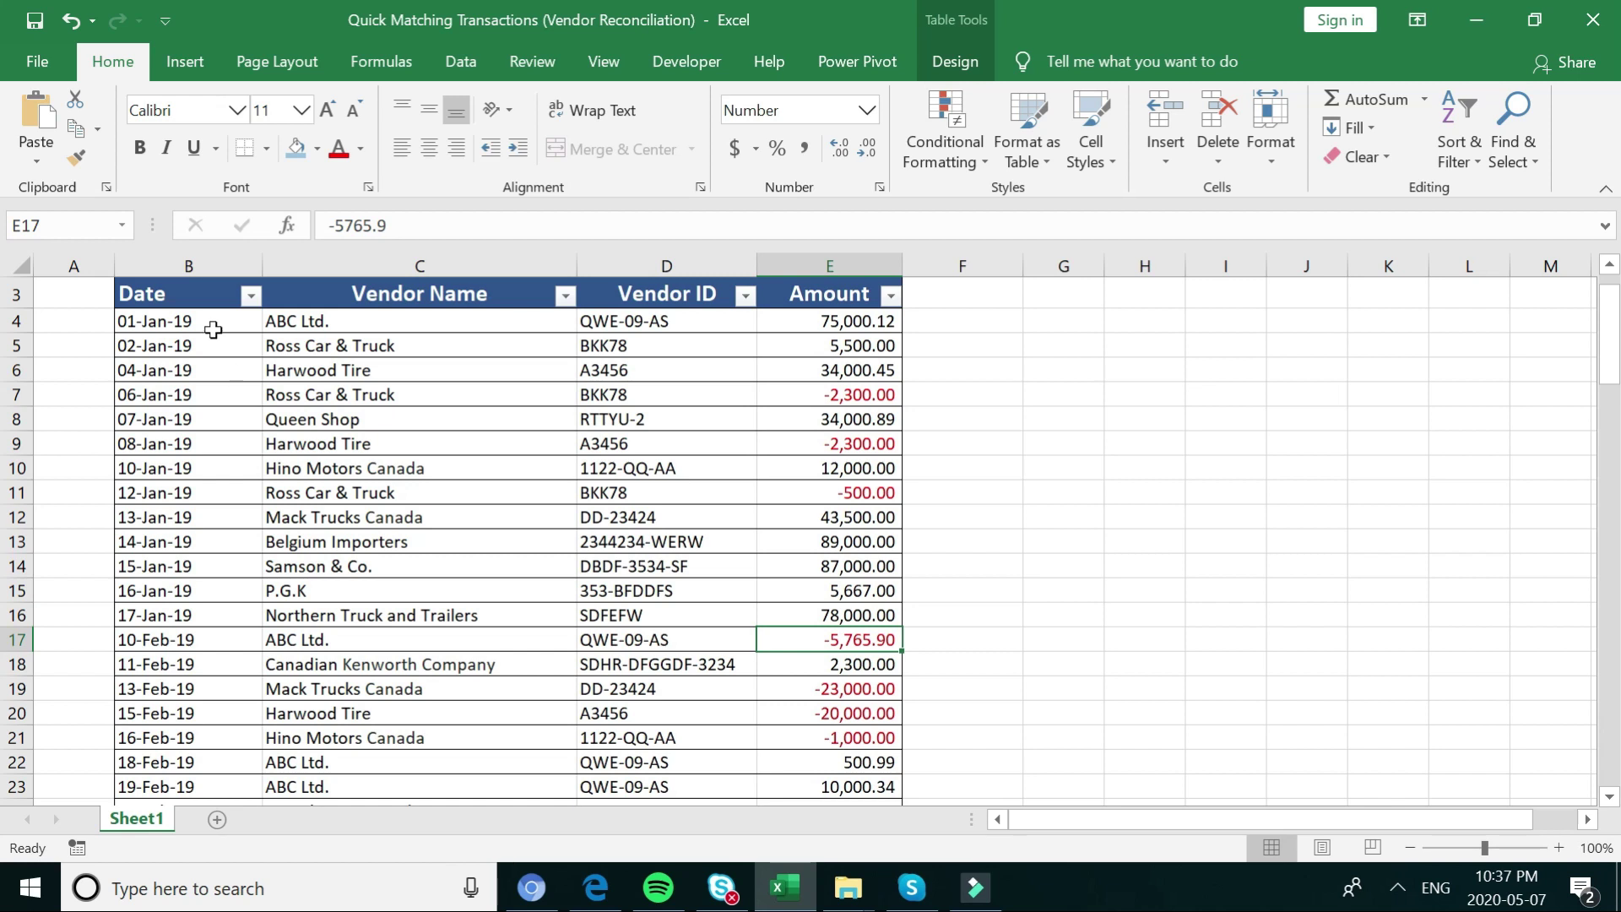
# Create a PivotTable from Table1 on a new worksheet with Vendor Name as rows and the sum of Amount as values.
pyautogui.click(197, 296)
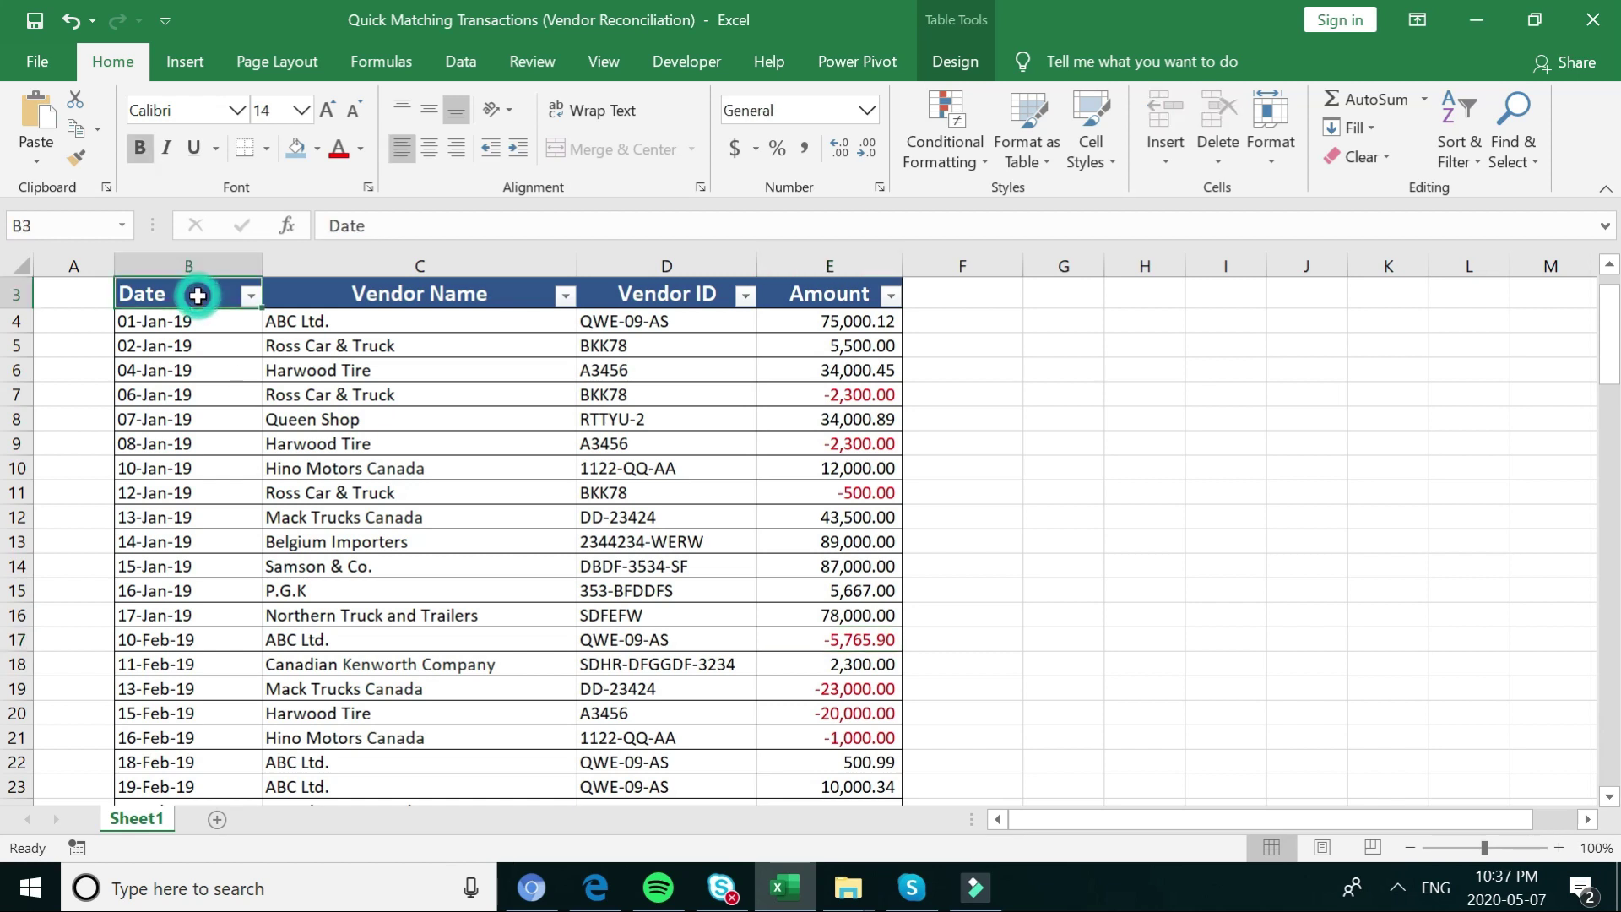
pyautogui.click(185, 65)
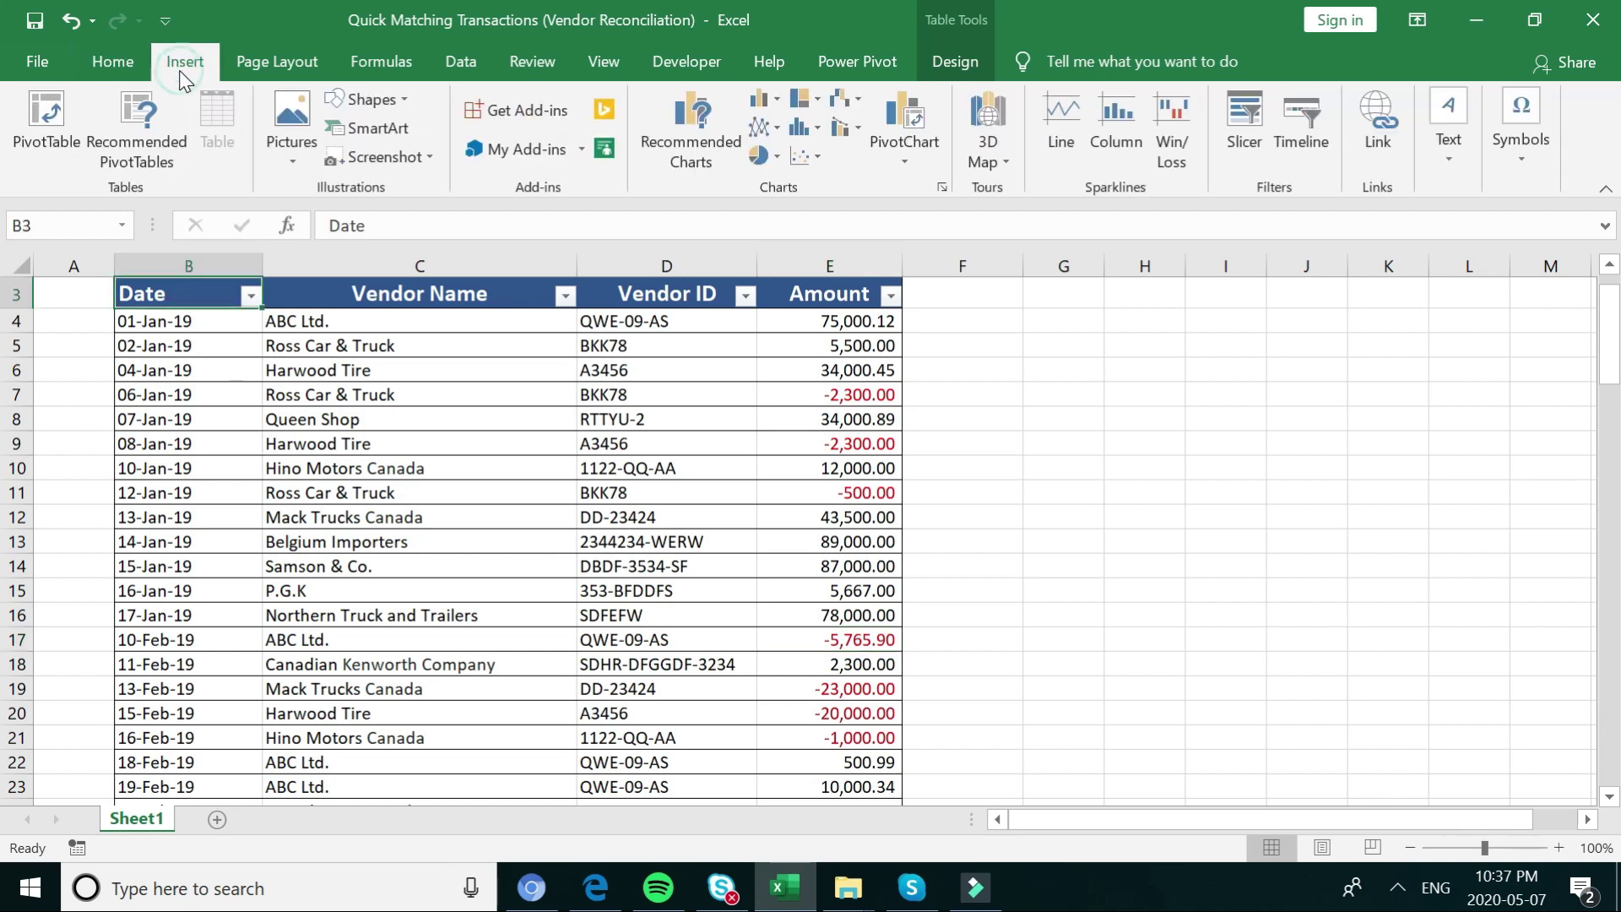
pyautogui.click(48, 134)
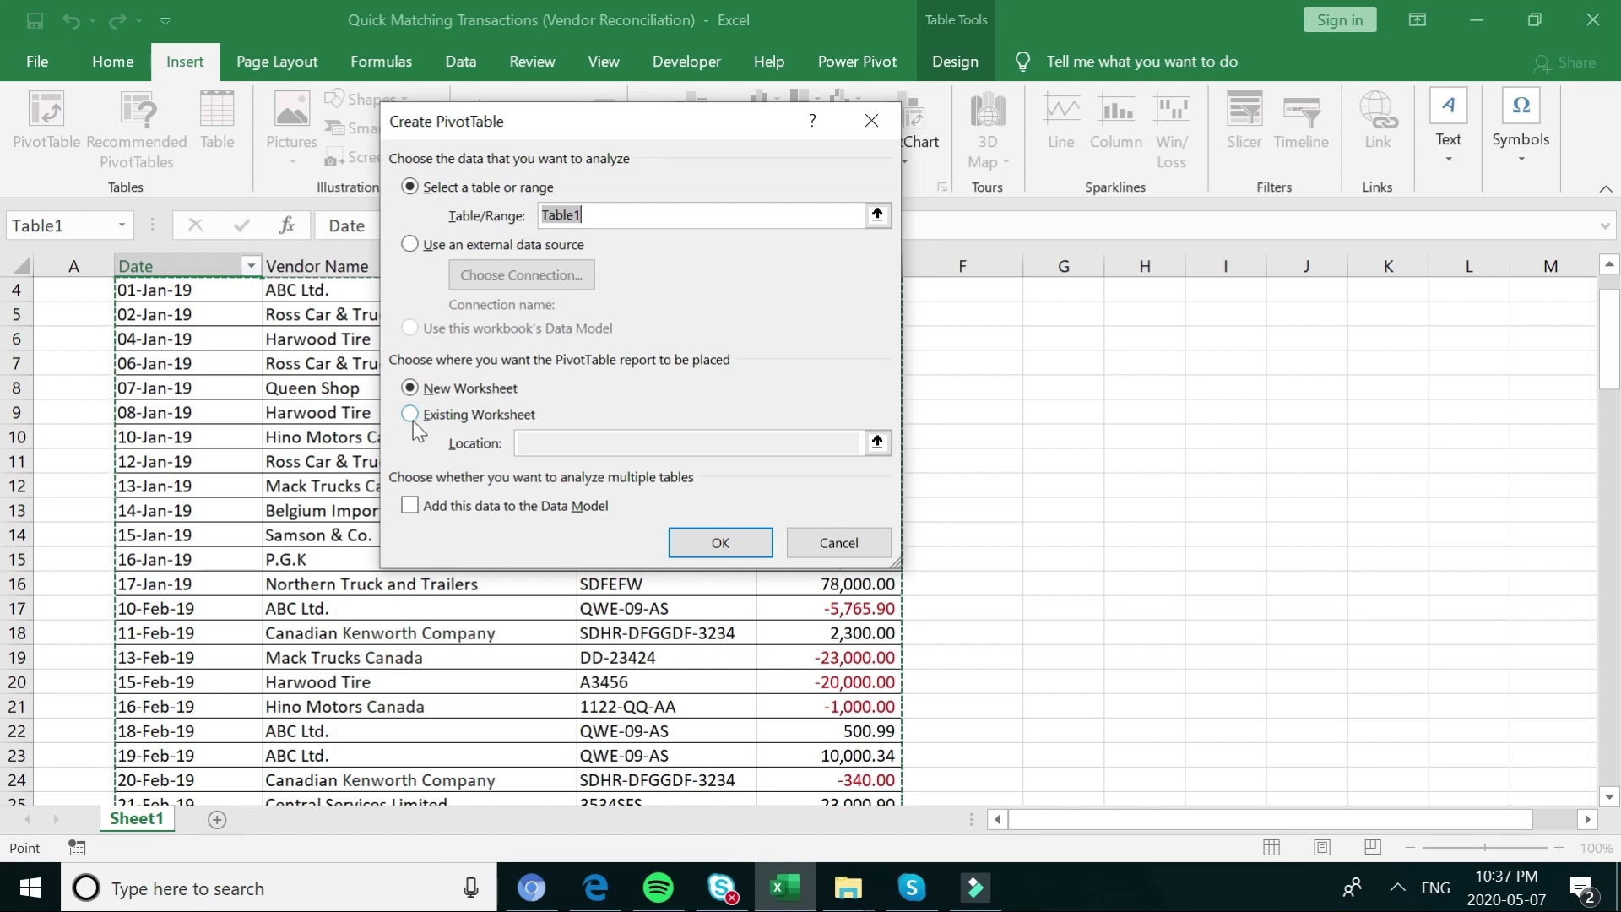
pyautogui.click(678, 545)
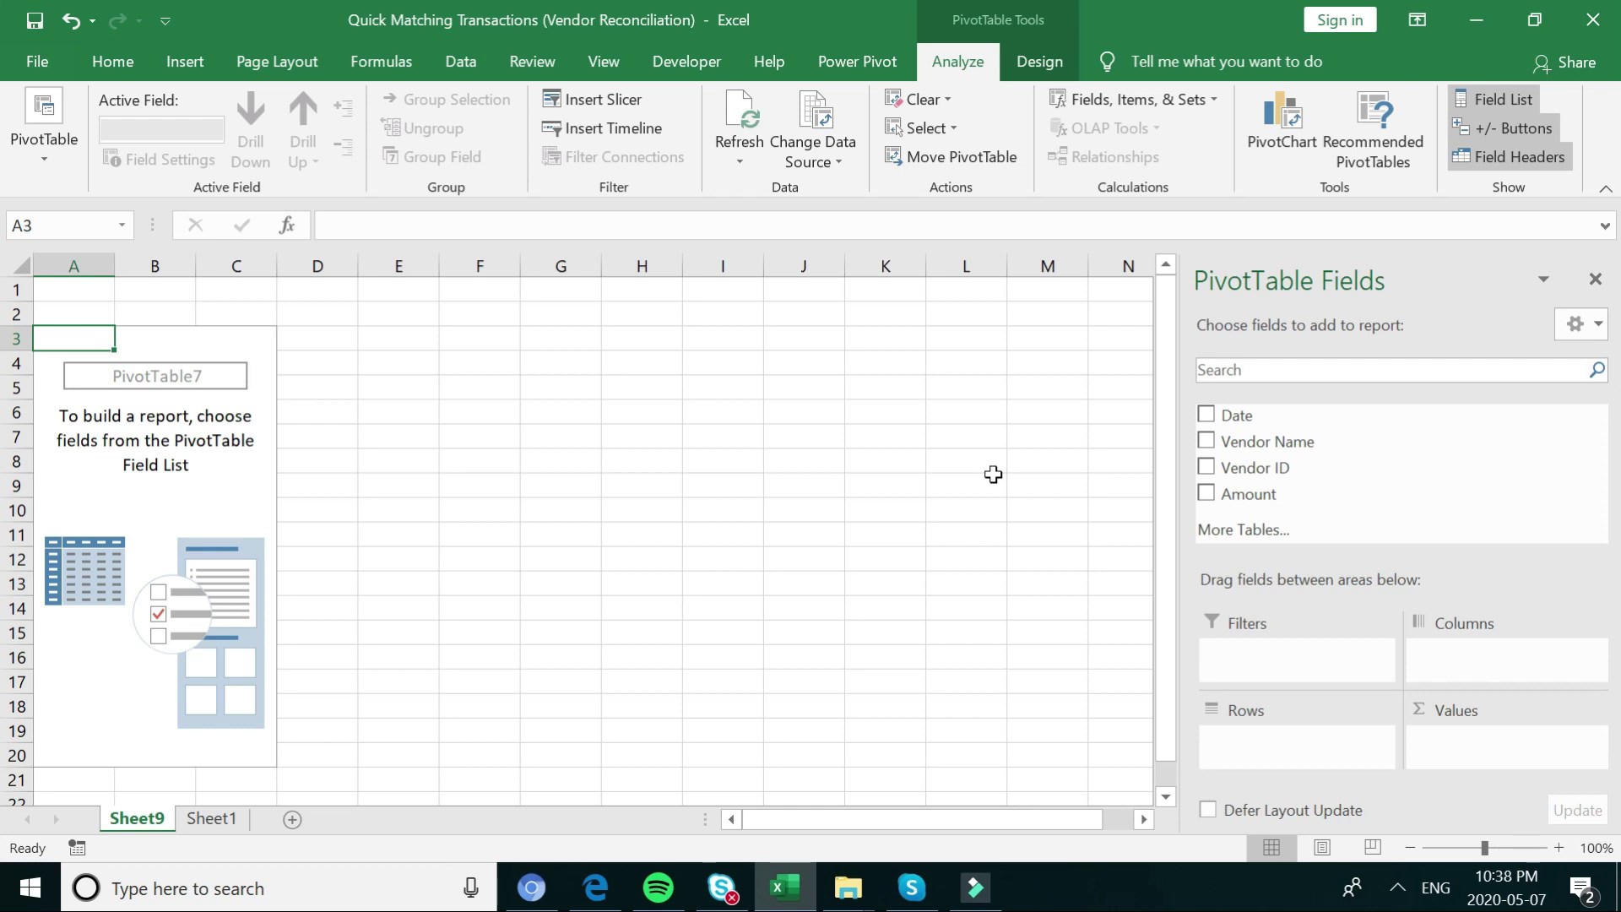
pyautogui.moveTo(1239, 447); pyautogui.dragTo(1284, 754)
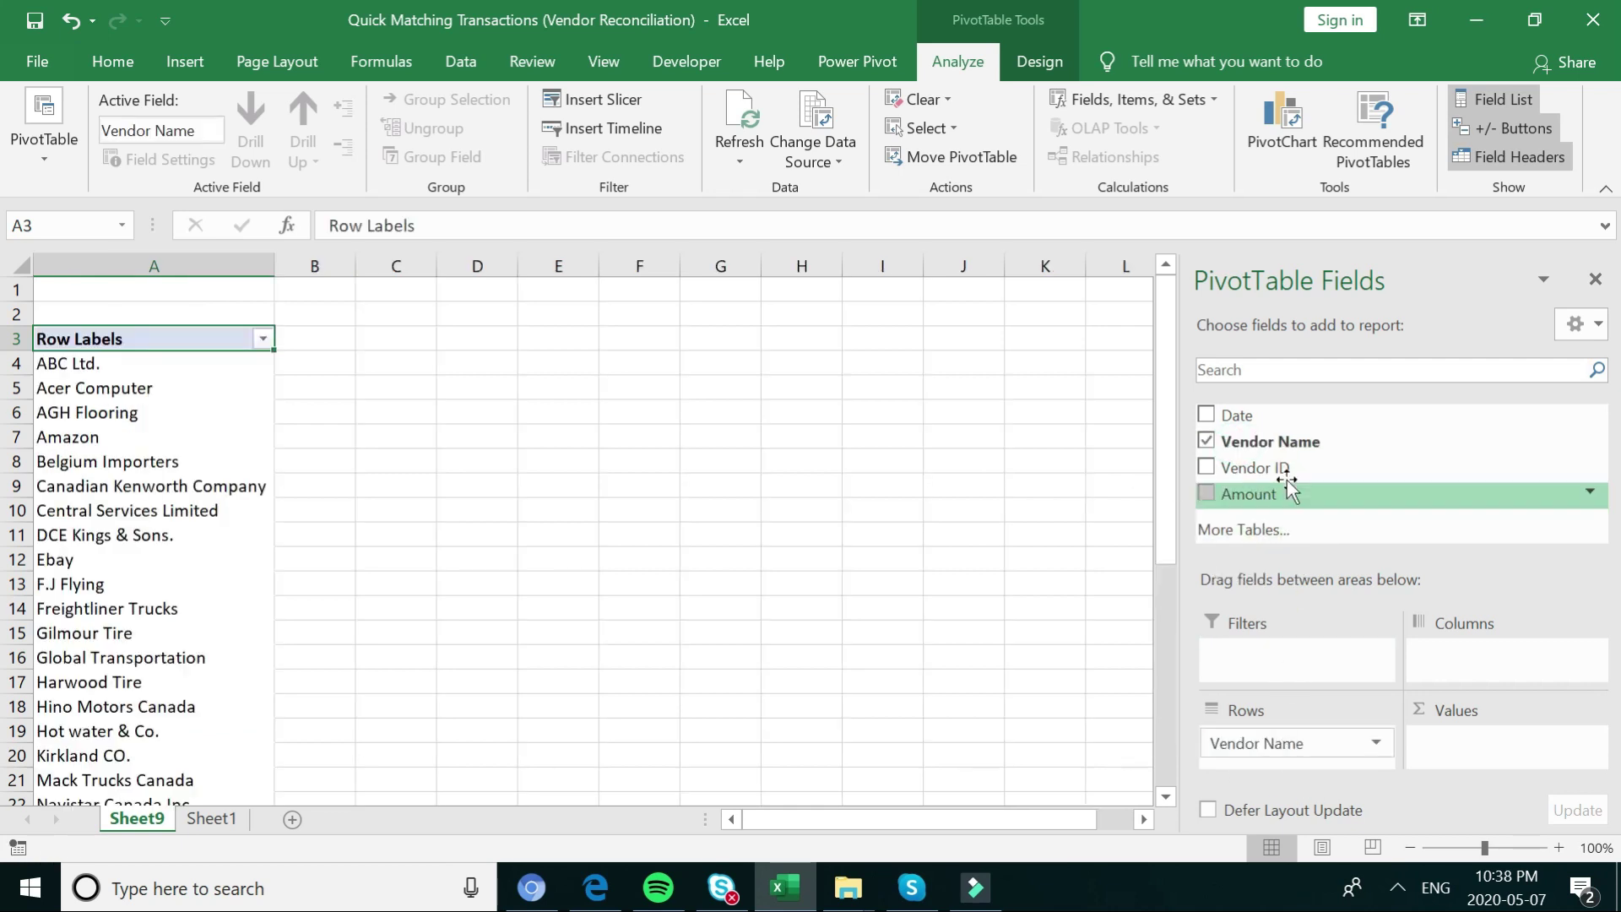
pyautogui.moveTo(1321, 495); pyautogui.dragTo(1462, 754)
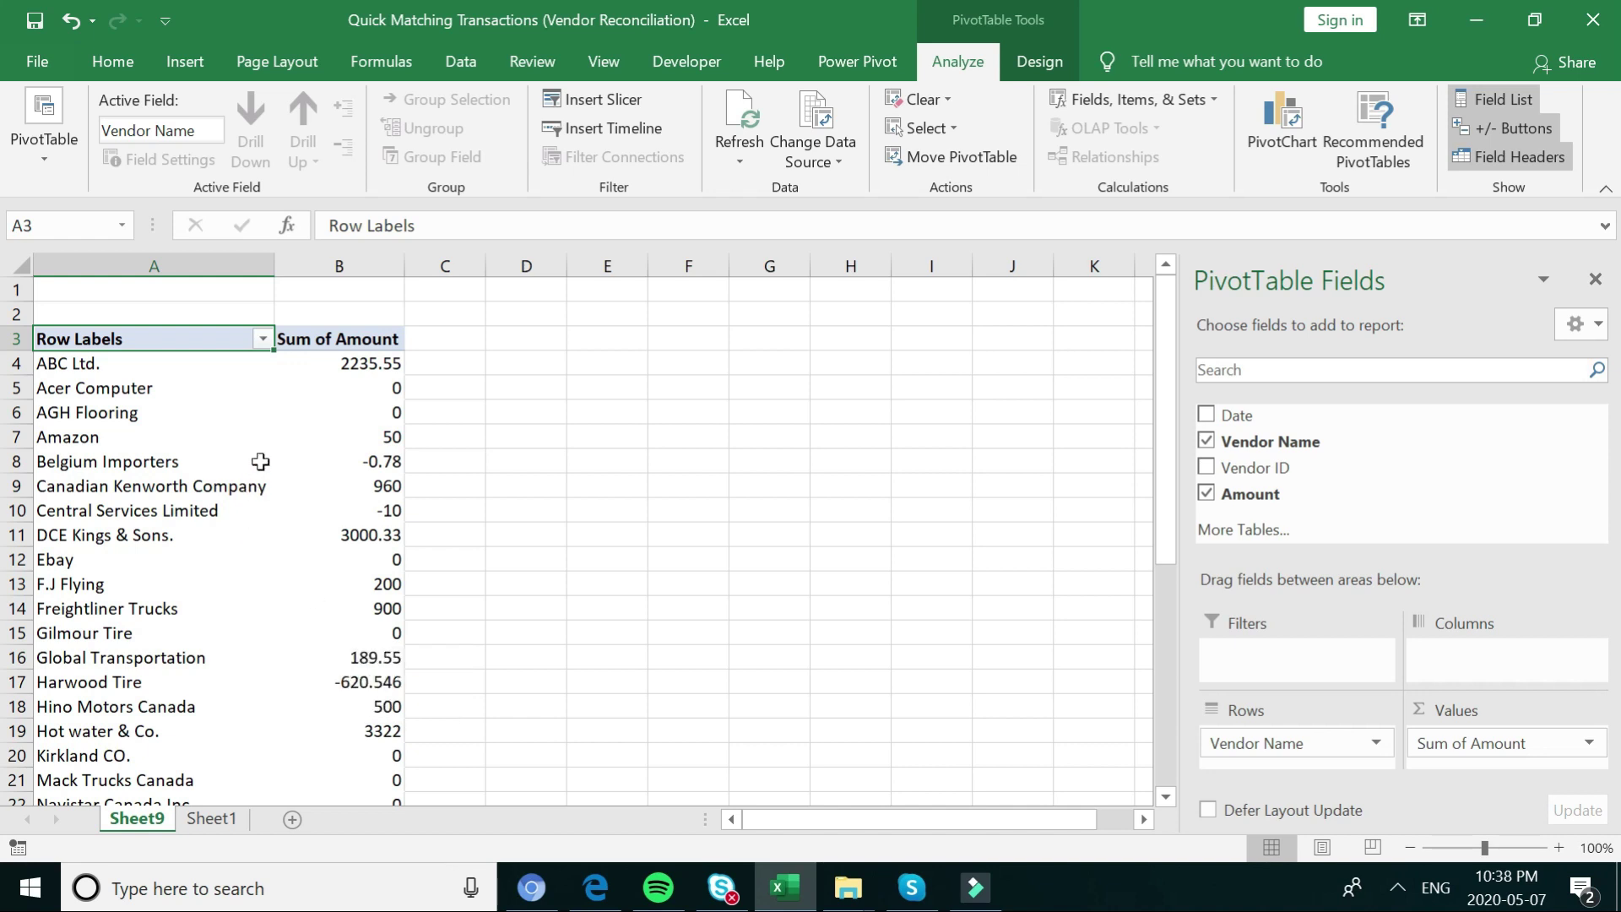
# Apply a value filter to the PivotTable's vendors for Sum of Amount equals 0.
pyautogui.click(262, 340)
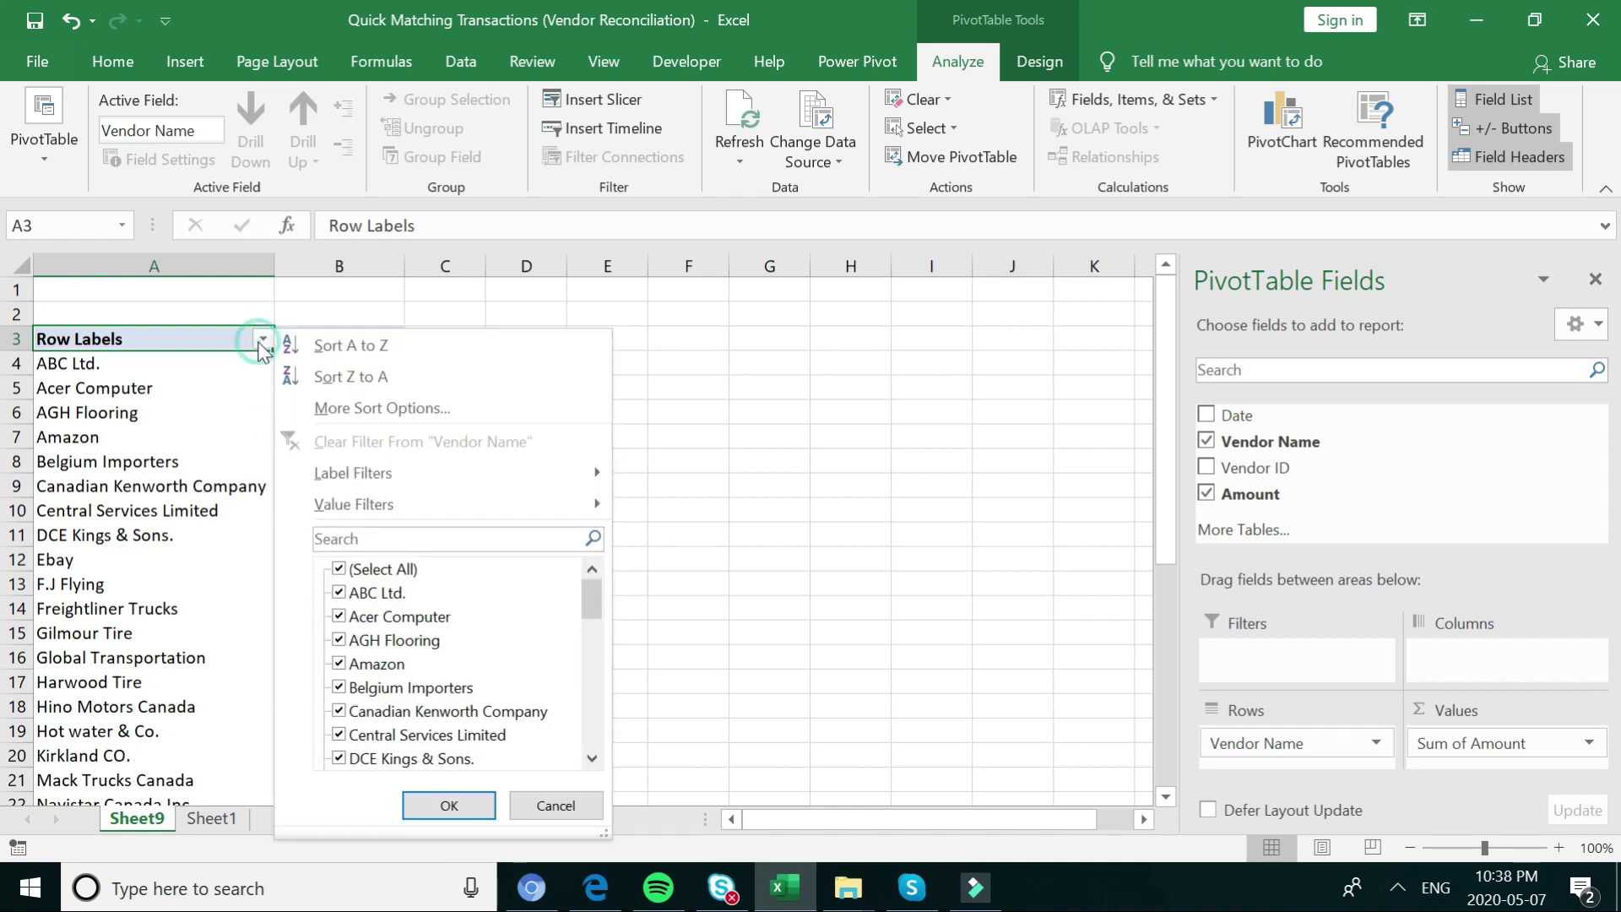
pyautogui.moveTo(362, 506)
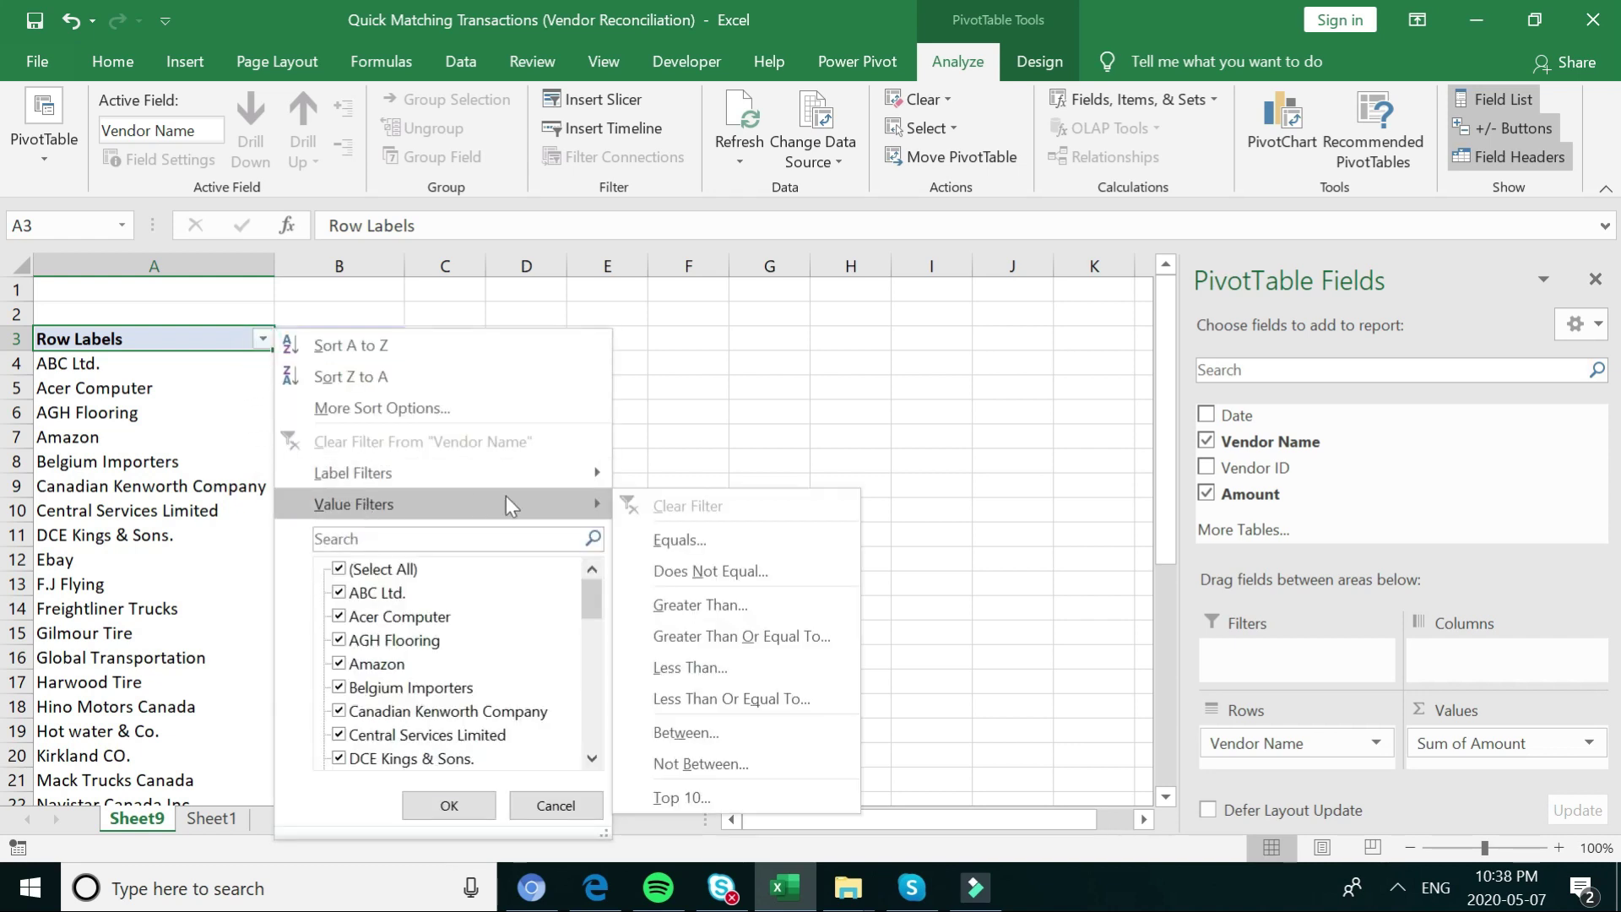
pyautogui.click(651, 542)
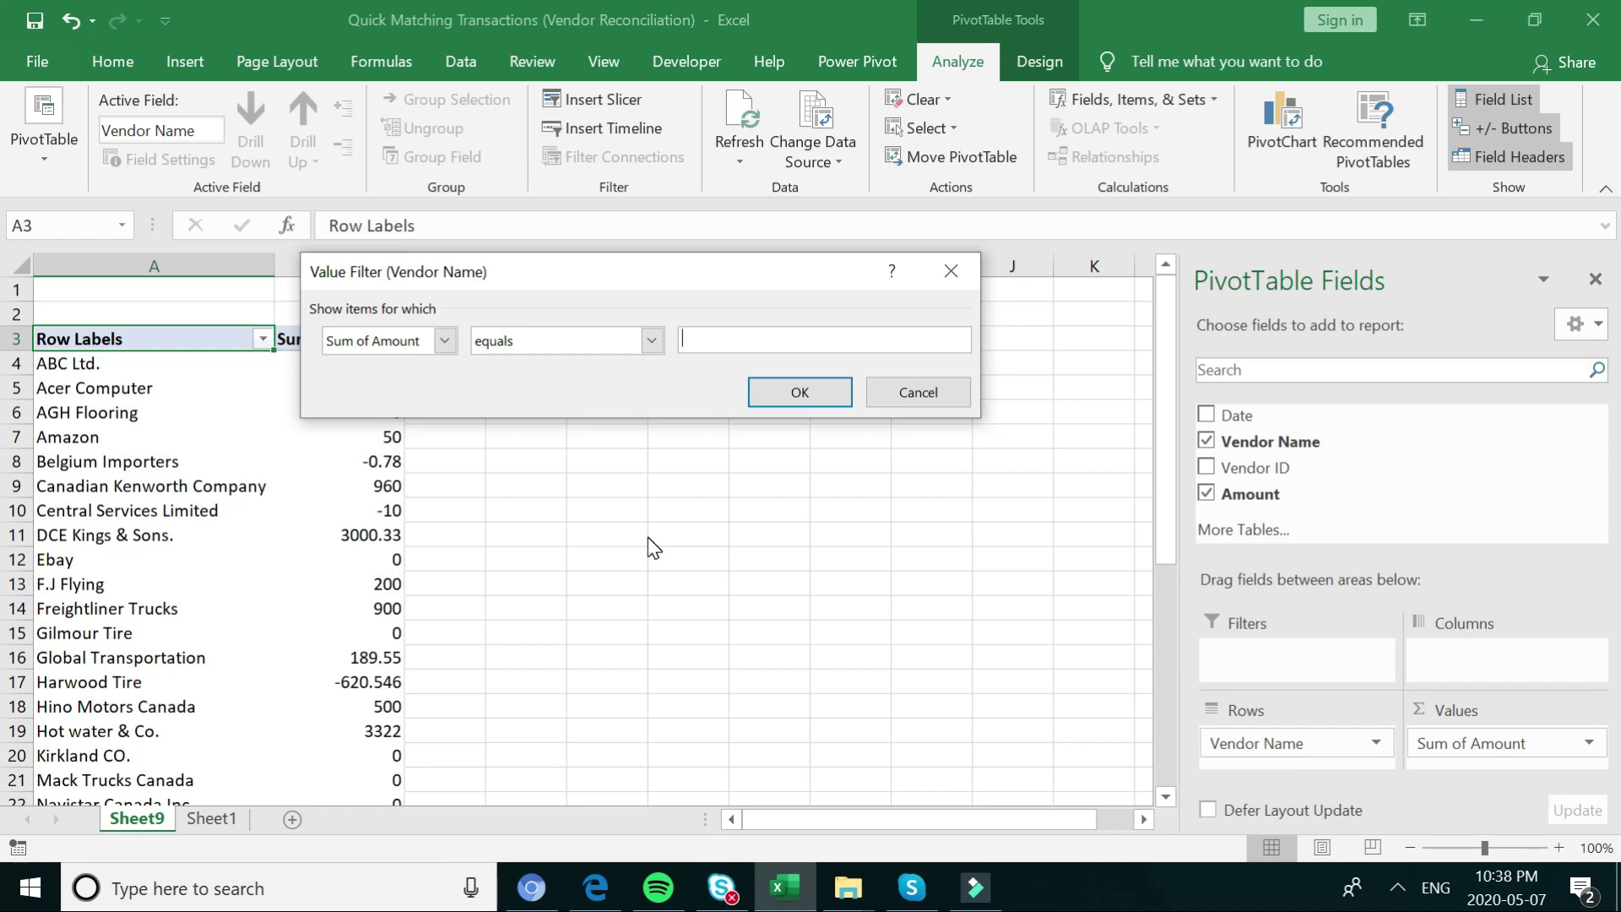
pyautogui.write('0')
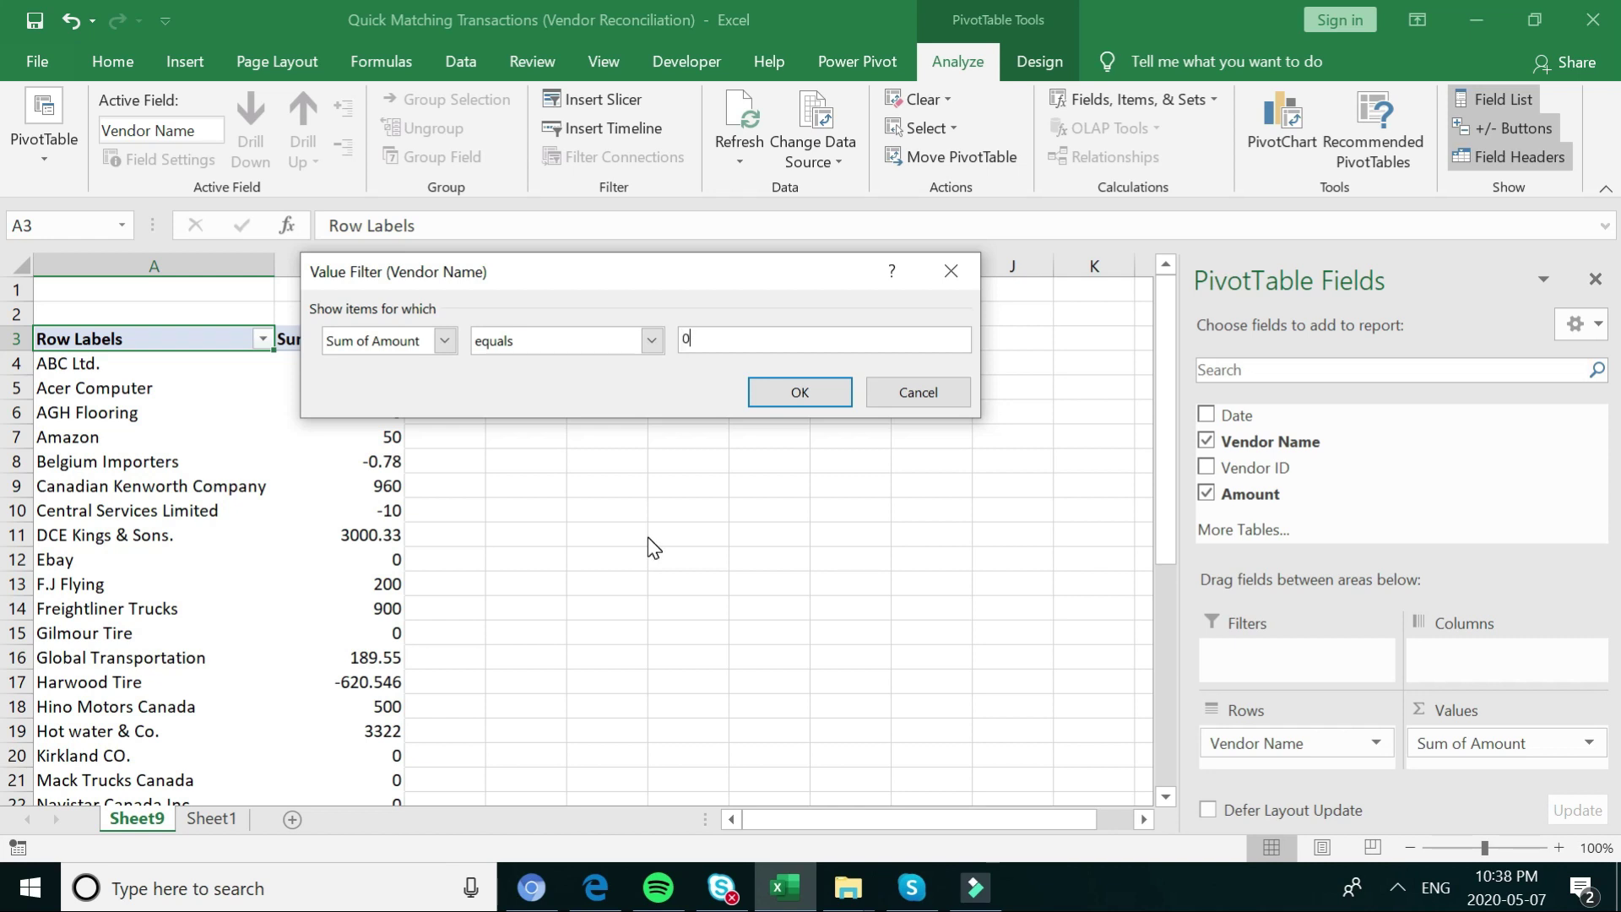
pyautogui.click(769, 403)
pyautogui.click(769, 406)
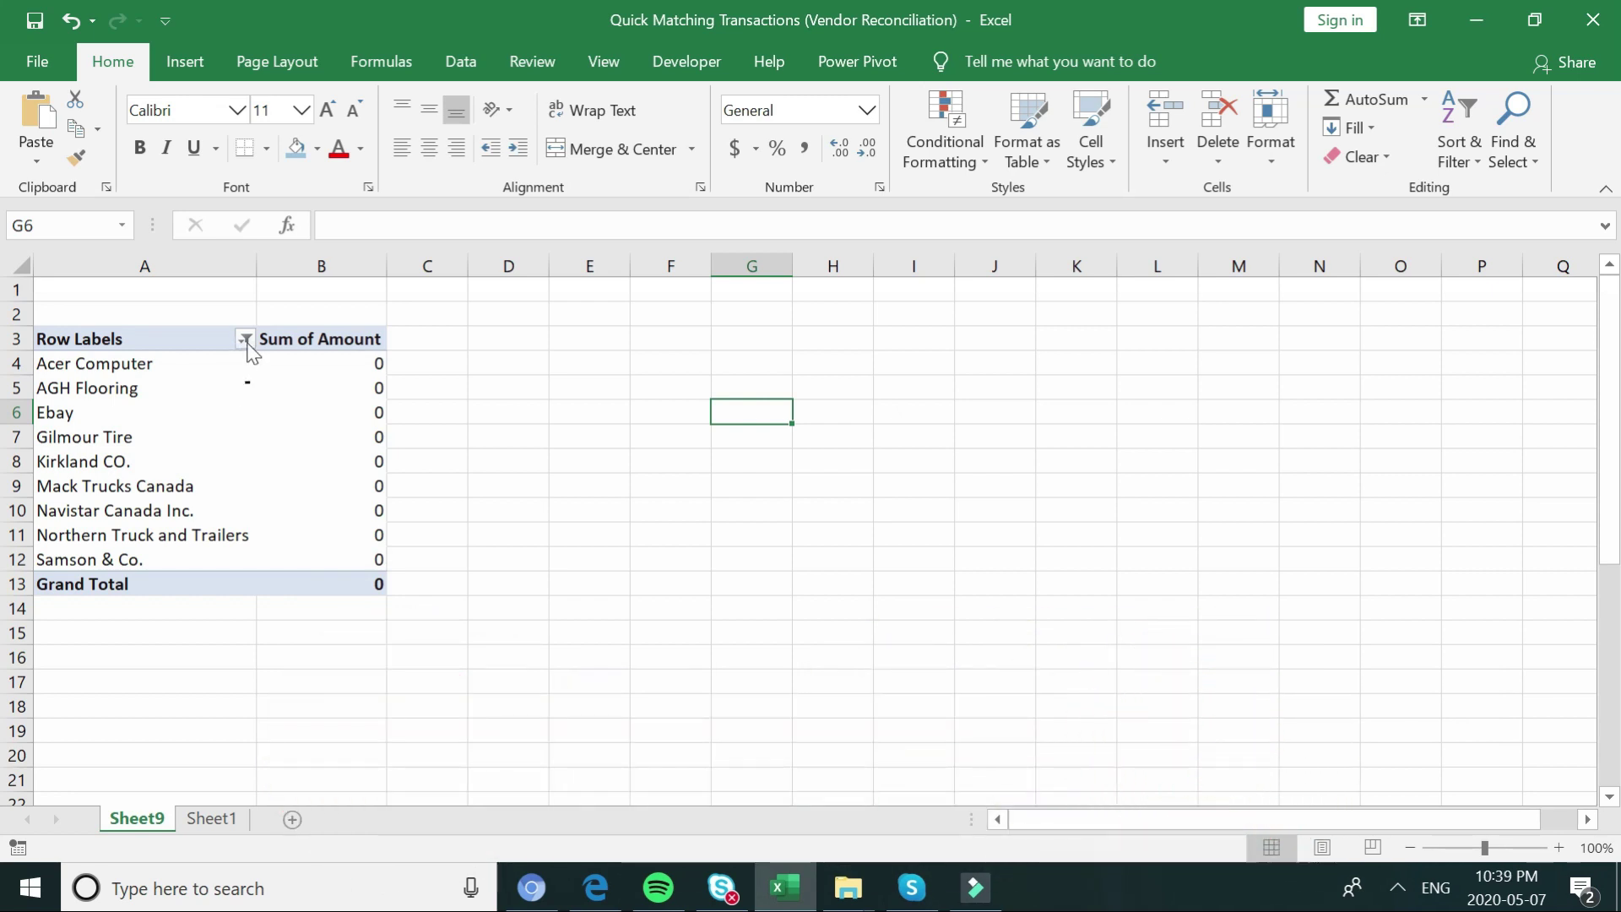
# Change the vendor value filter to Sum of Amount greater than 0 and review the whole filtered list.
pyautogui.click(245, 340)
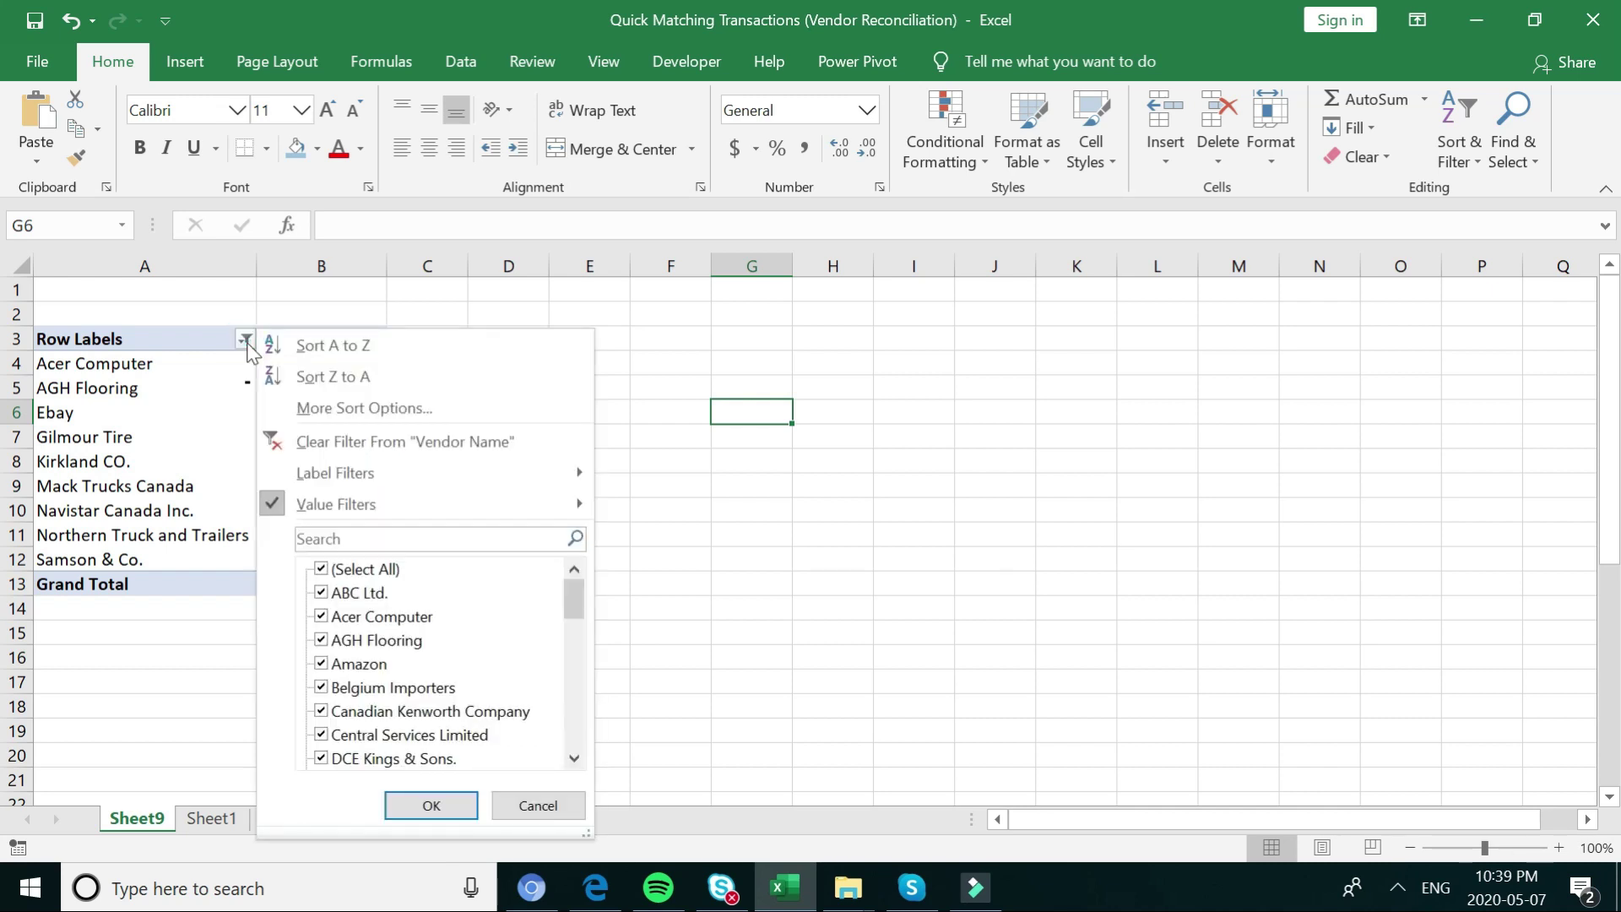
pyautogui.moveTo(334, 517)
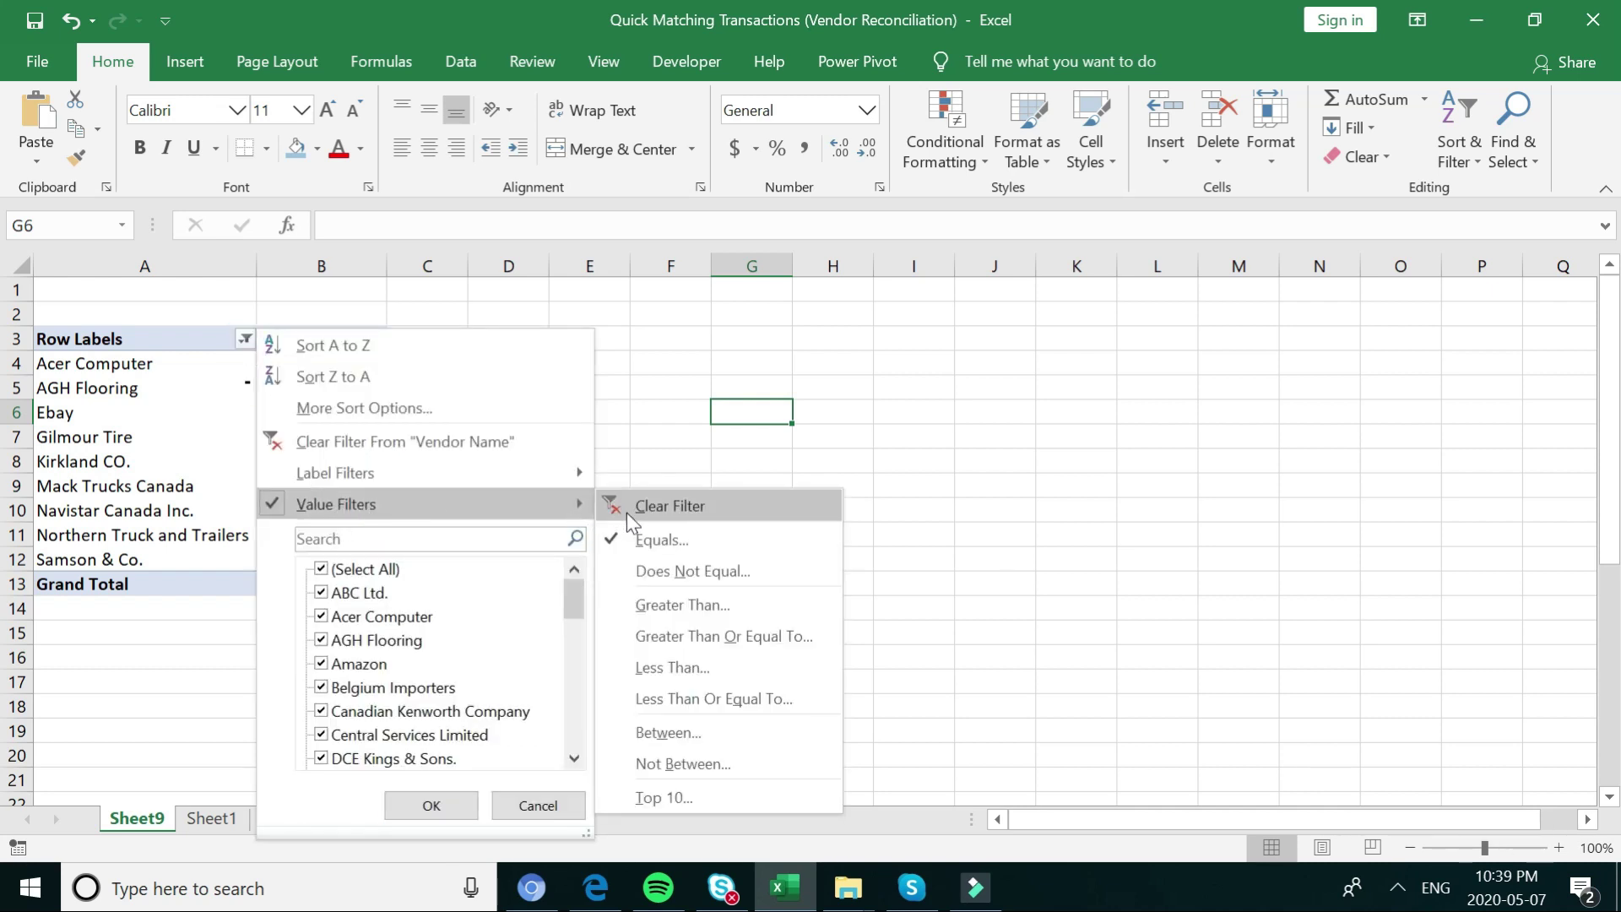
pyautogui.click(650, 606)
pyautogui.write('0')
pyautogui.click(800, 392)
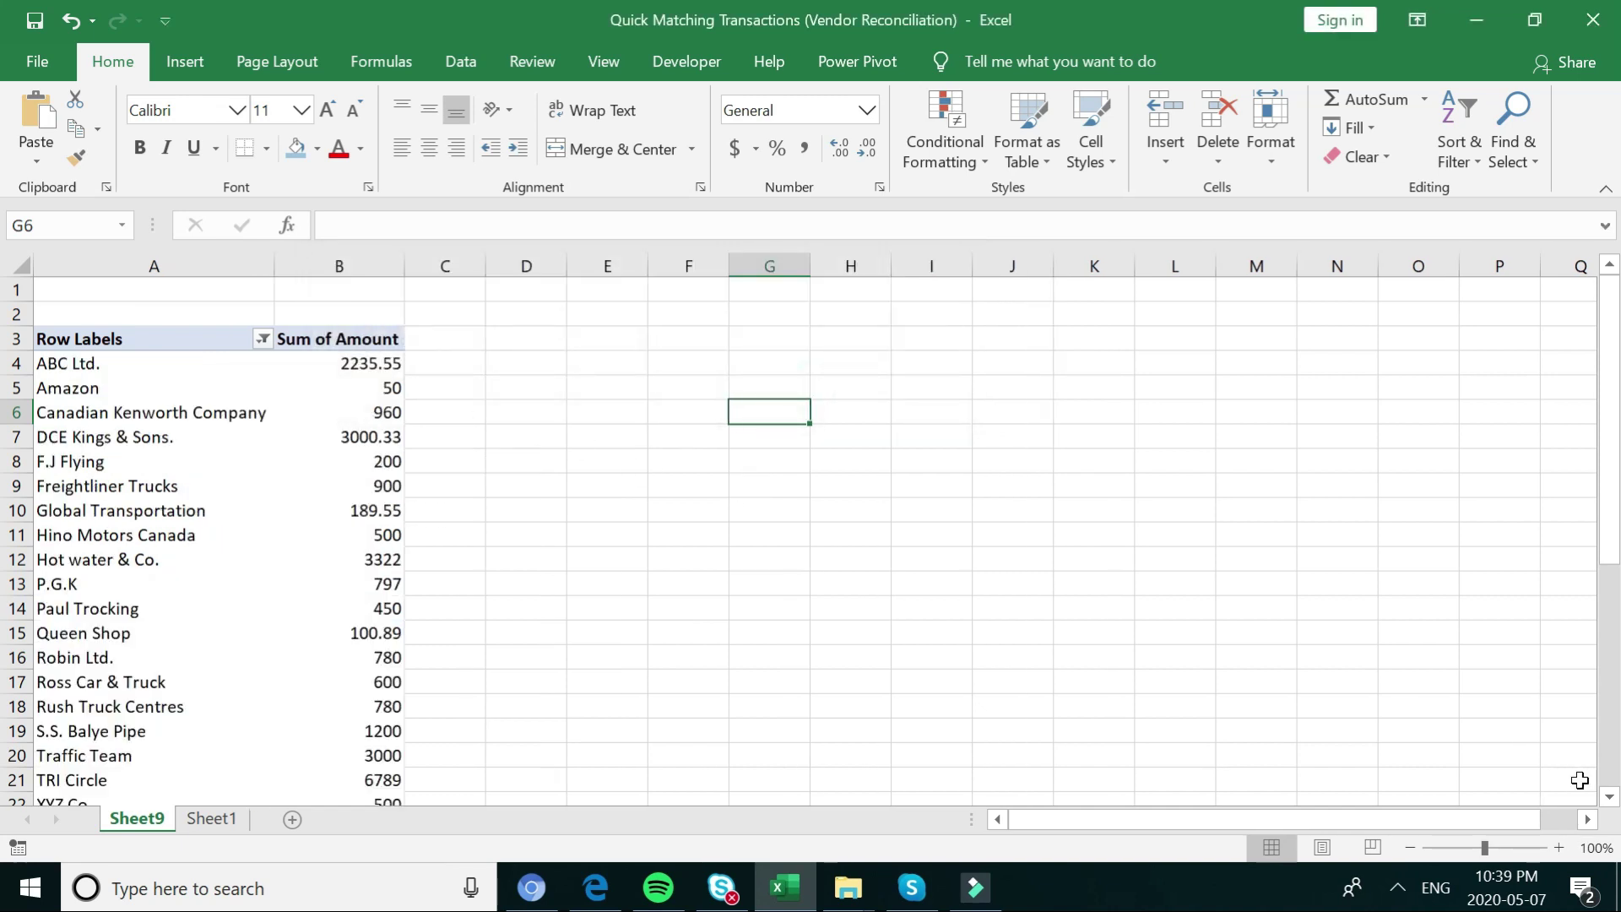
pyautogui.scroll(-4, 1609, 797)
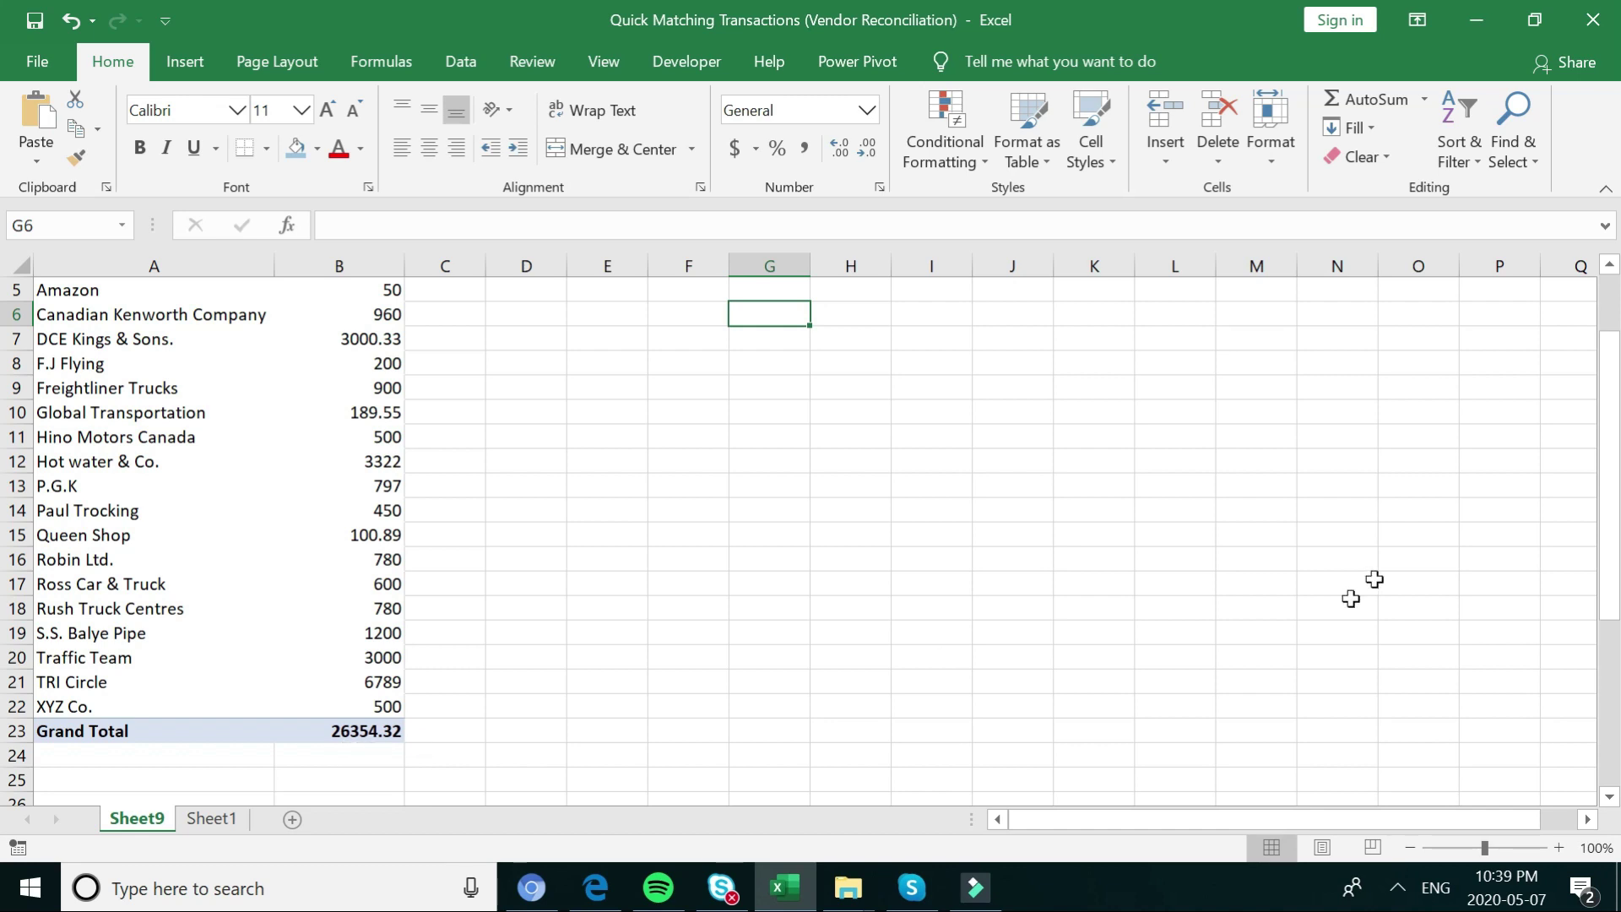
pyautogui.click(1609, 267)
pyautogui.click(1609, 267)
pyautogui.click(1609, 266)
pyautogui.click(1609, 267)
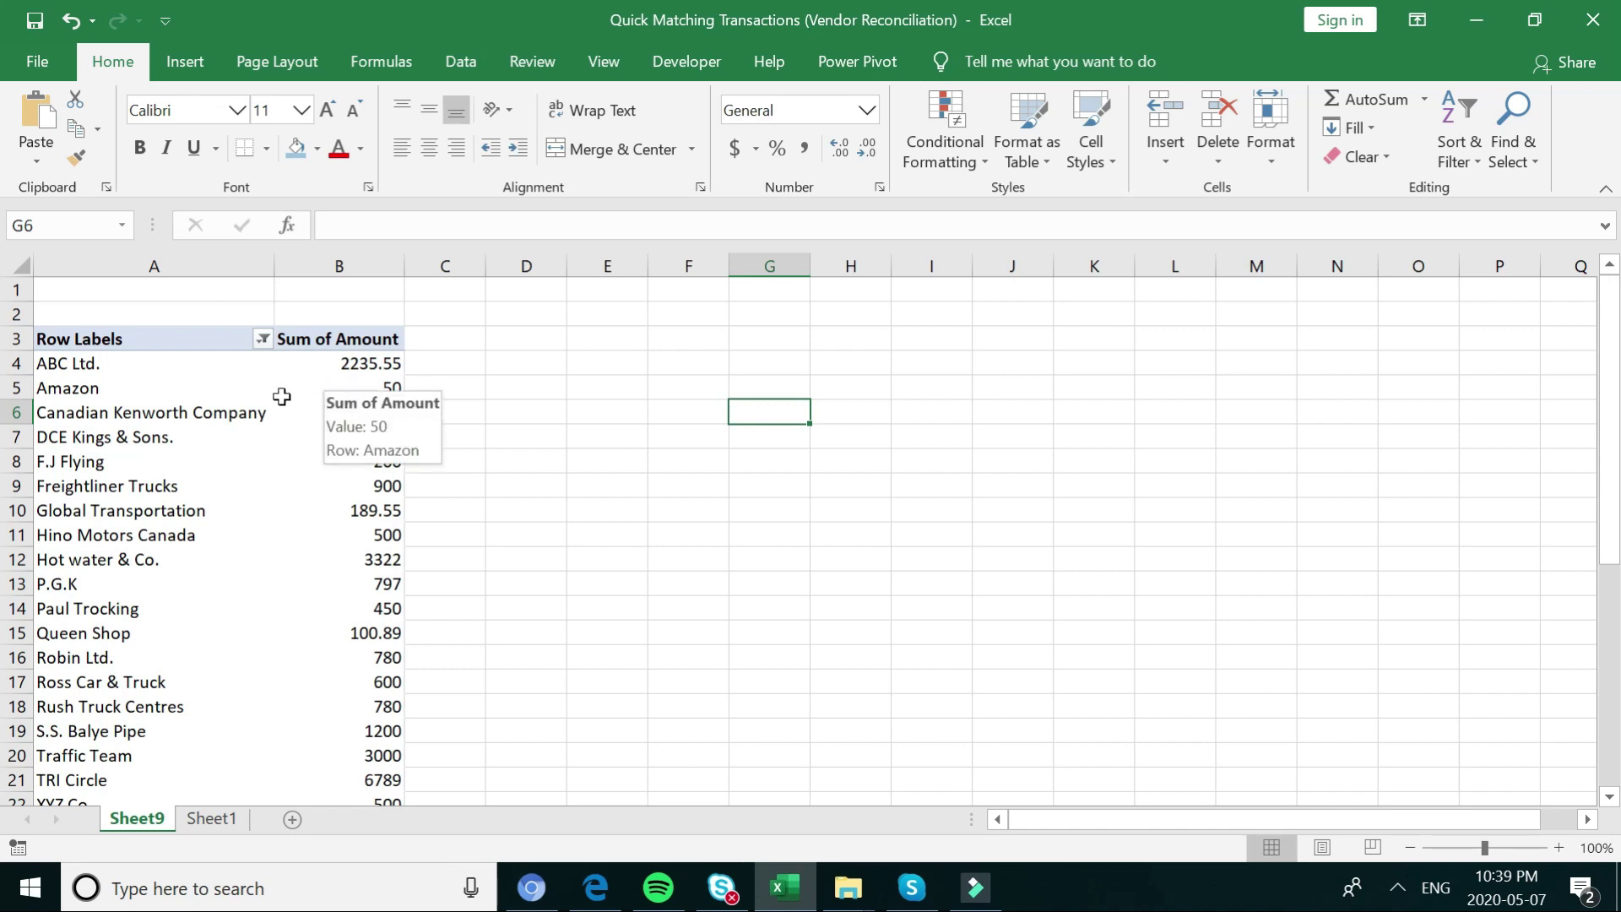
# Switch the vendor value filter to a less-than condition showing only negative Sum of Amount balances, and examine the remaining vendors.
pyautogui.click(263, 339)
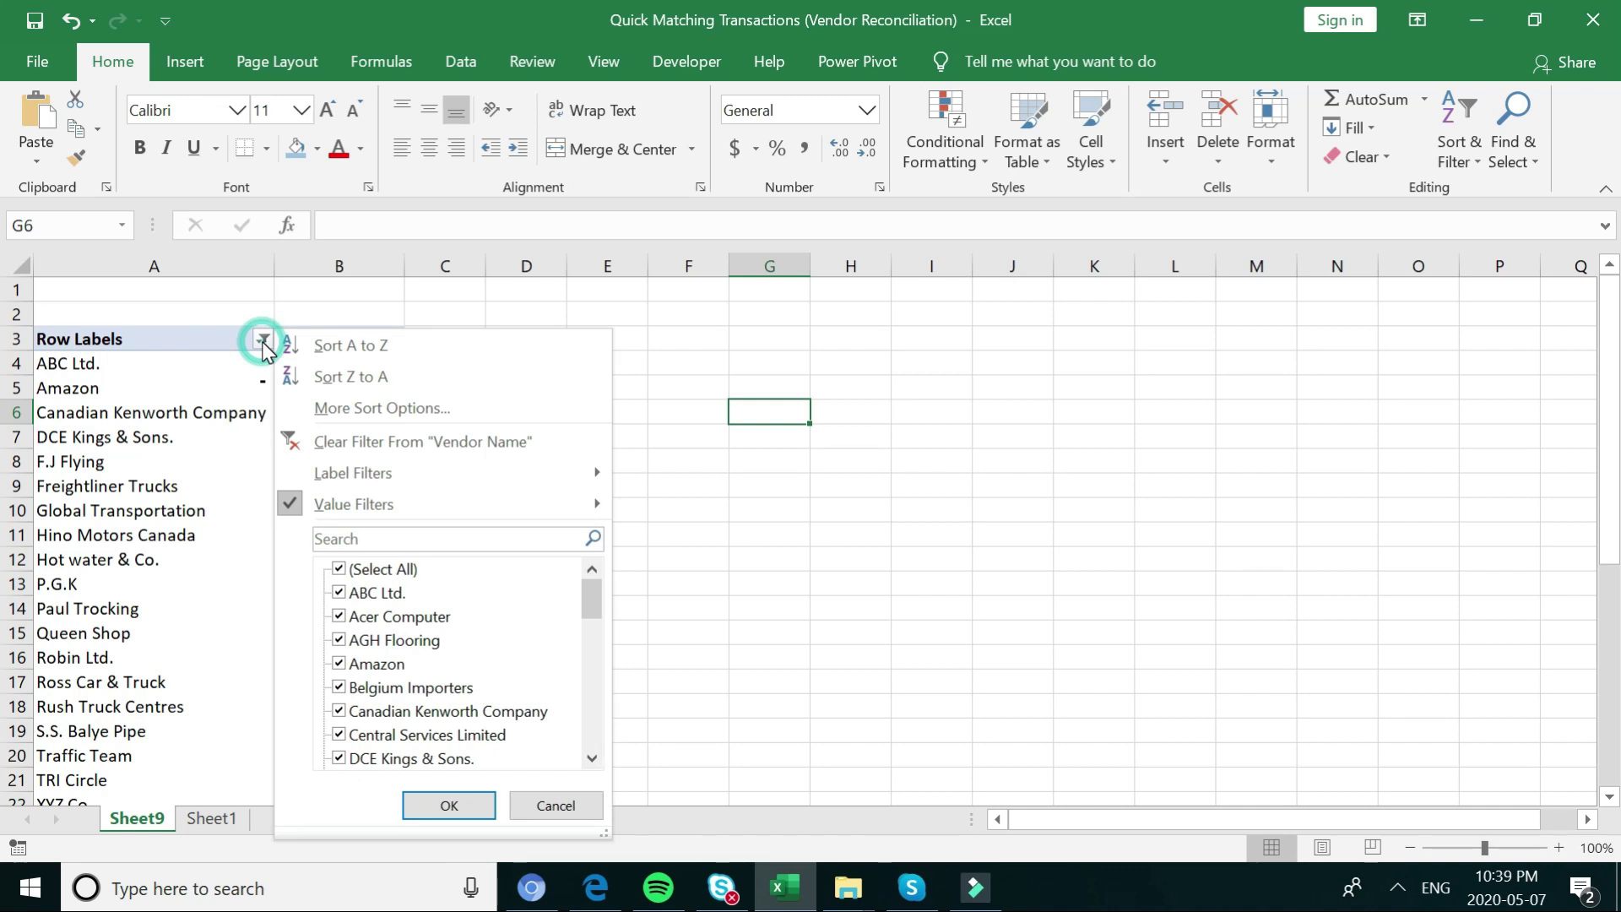
pyautogui.moveTo(311, 508)
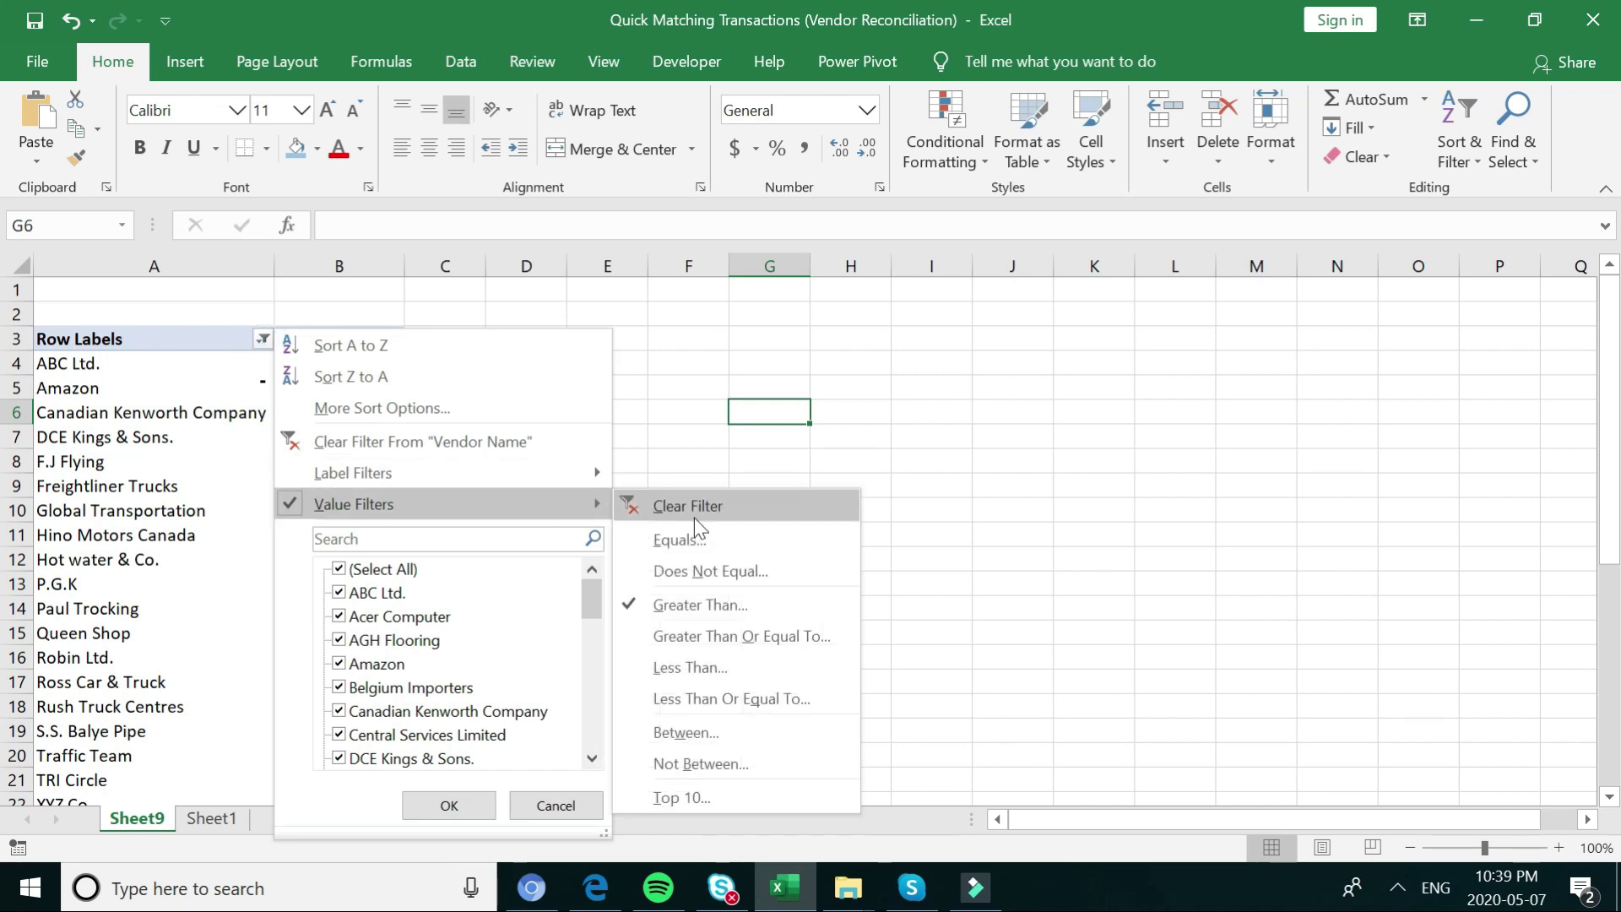
pyautogui.click(748, 669)
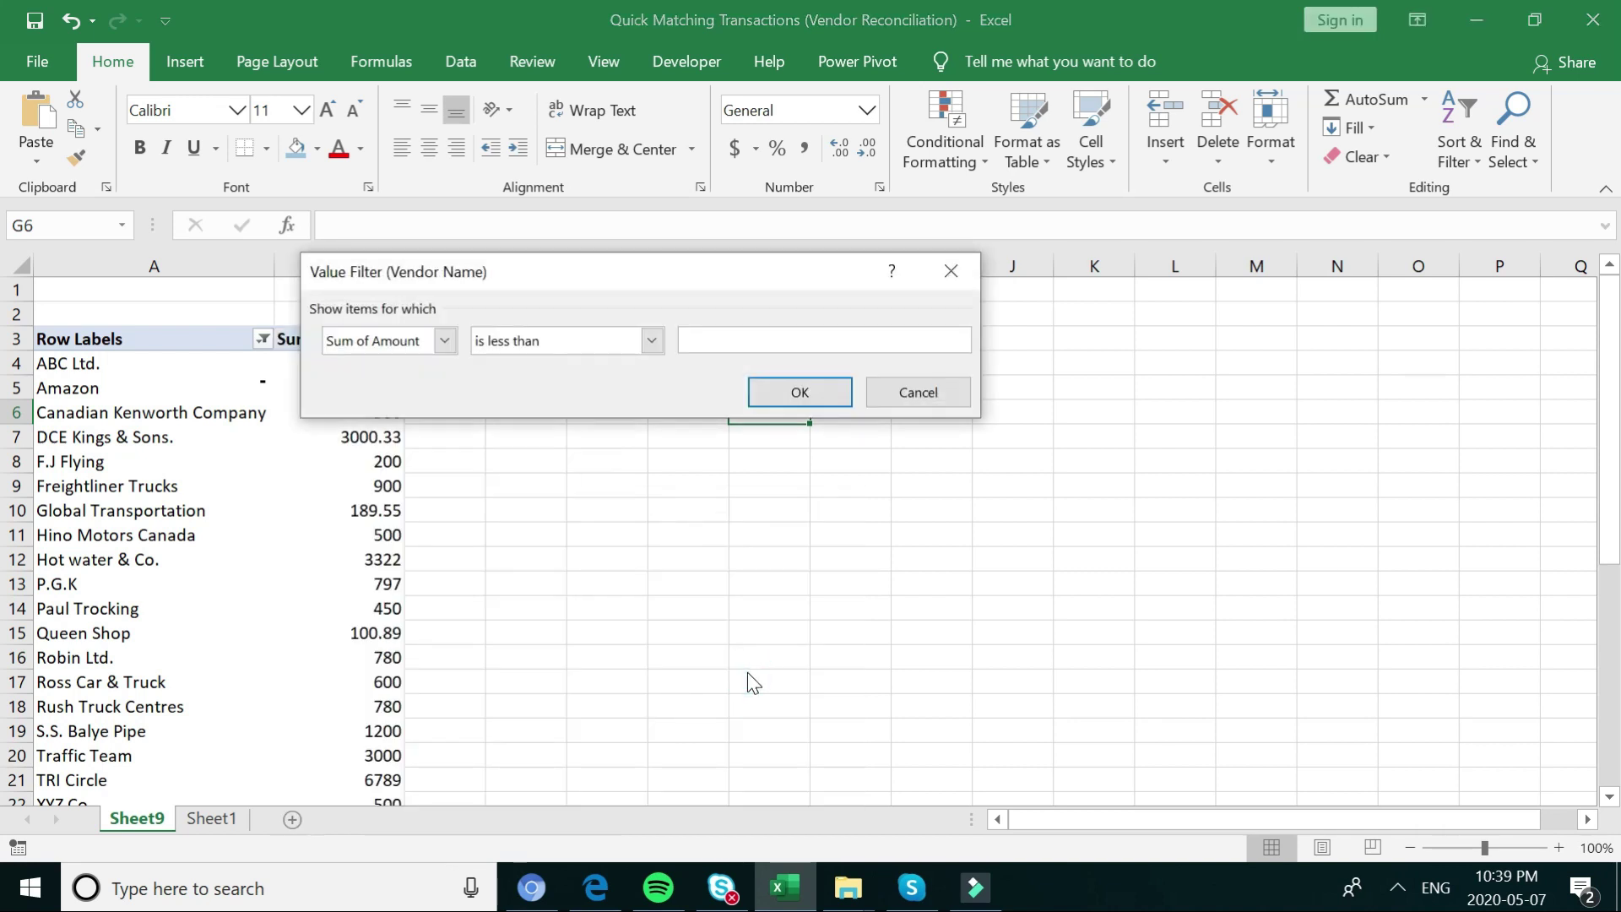
pyautogui.click(779, 396)
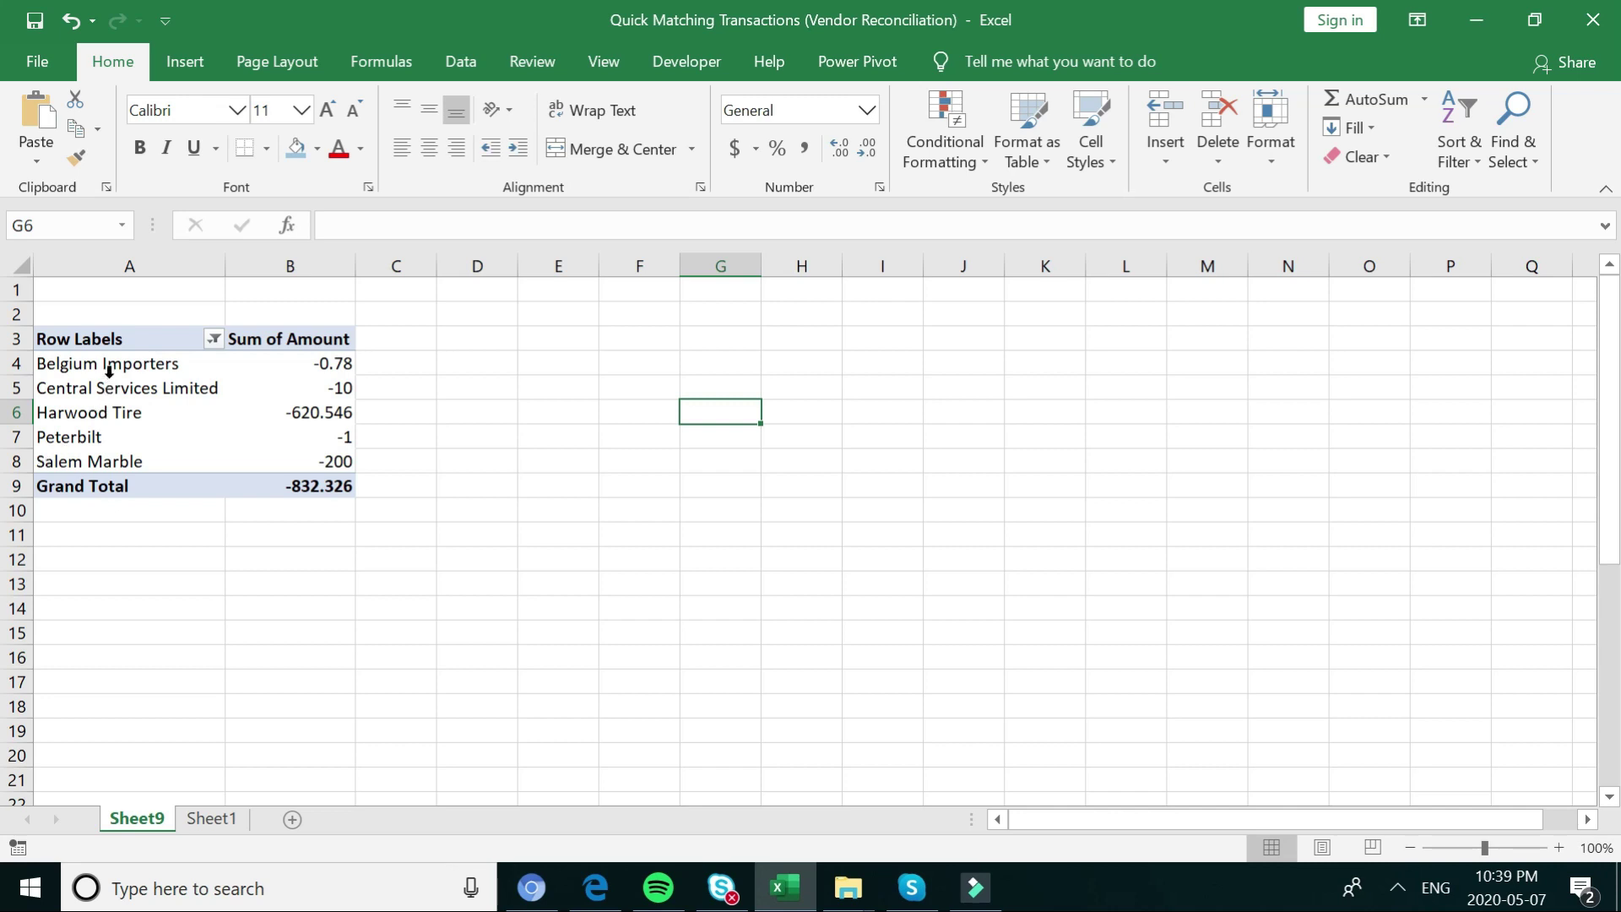
pyautogui.moveTo(328, 382)
pyautogui.moveTo(309, 438)
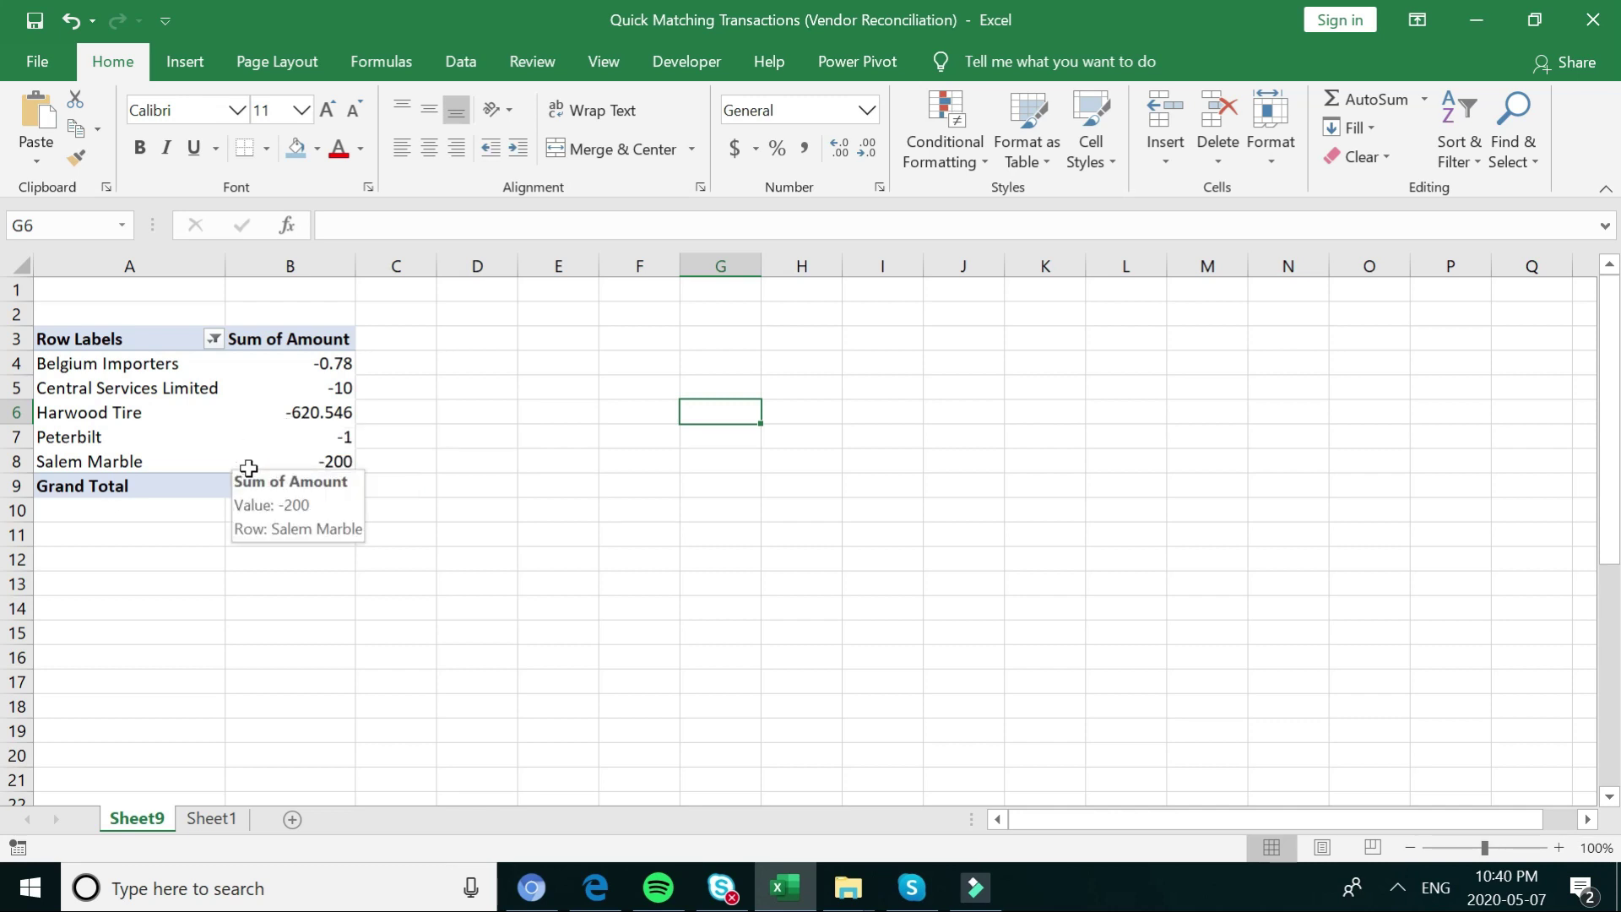
pyautogui.moveTo(152, 440)
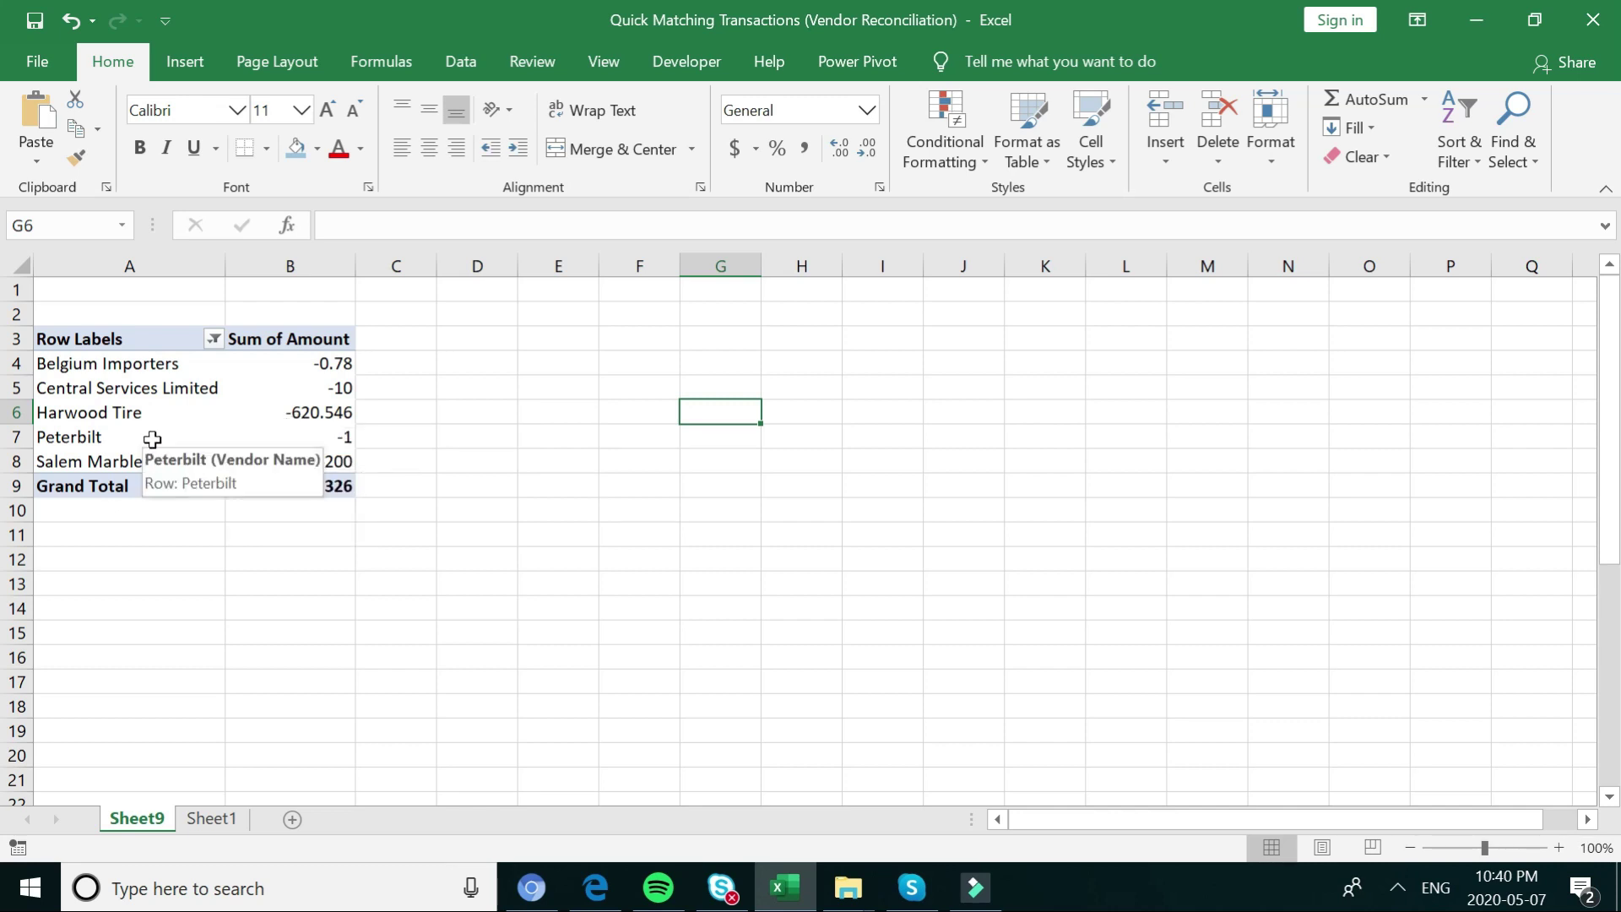
# Clear the value filter on the PivotTable's vendors and select the Row Labels header cell.
pyautogui.click(214, 341)
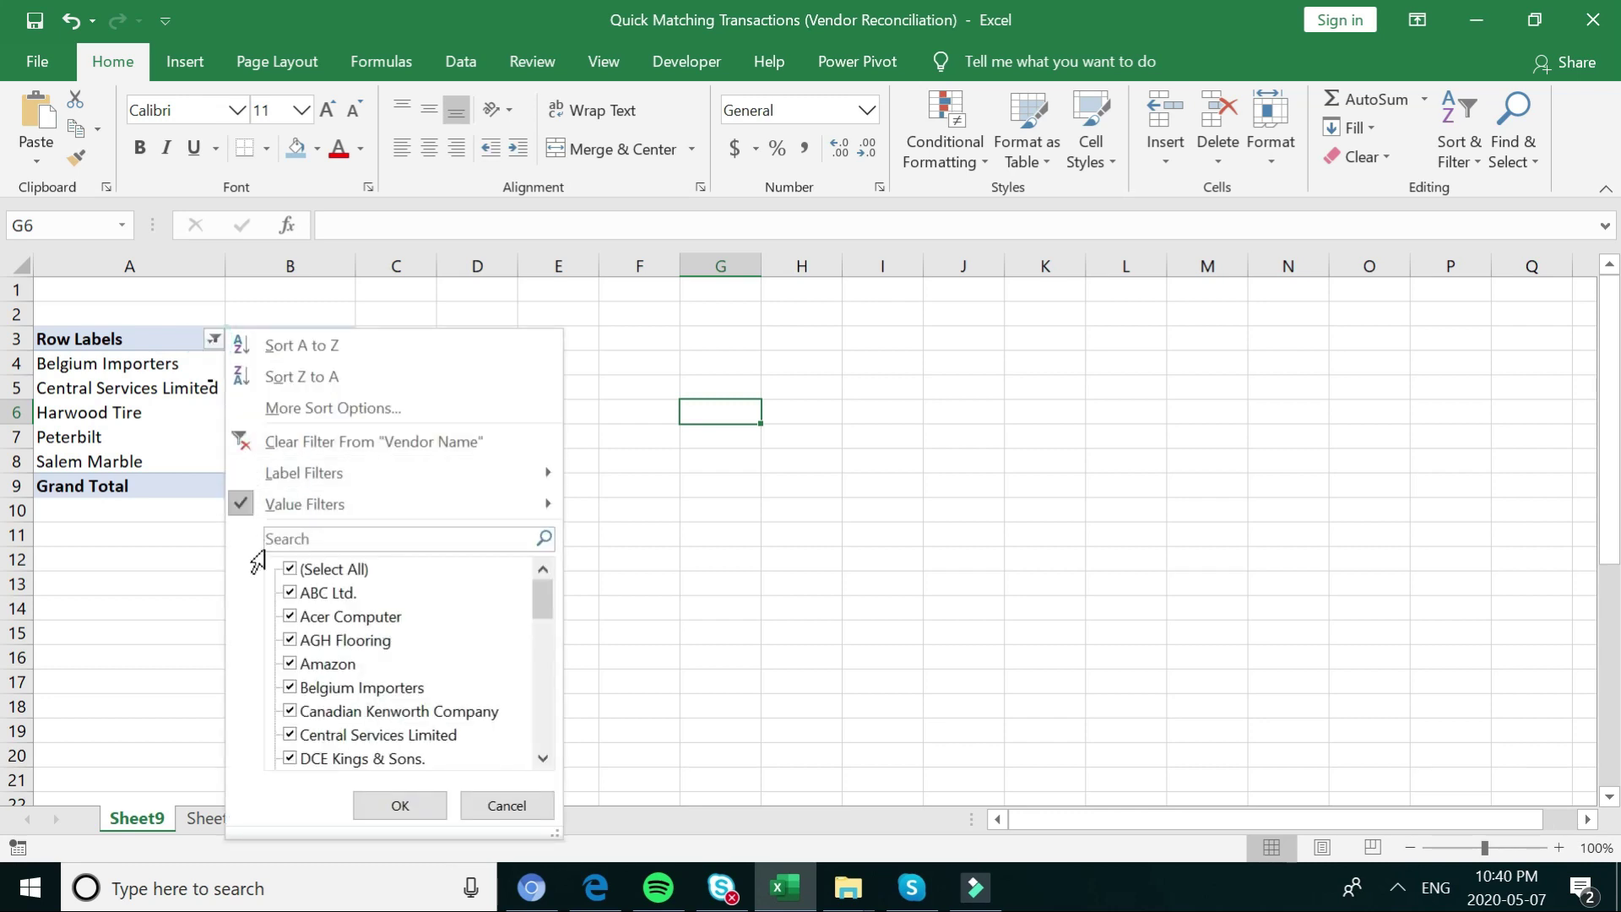
pyautogui.click(378, 805)
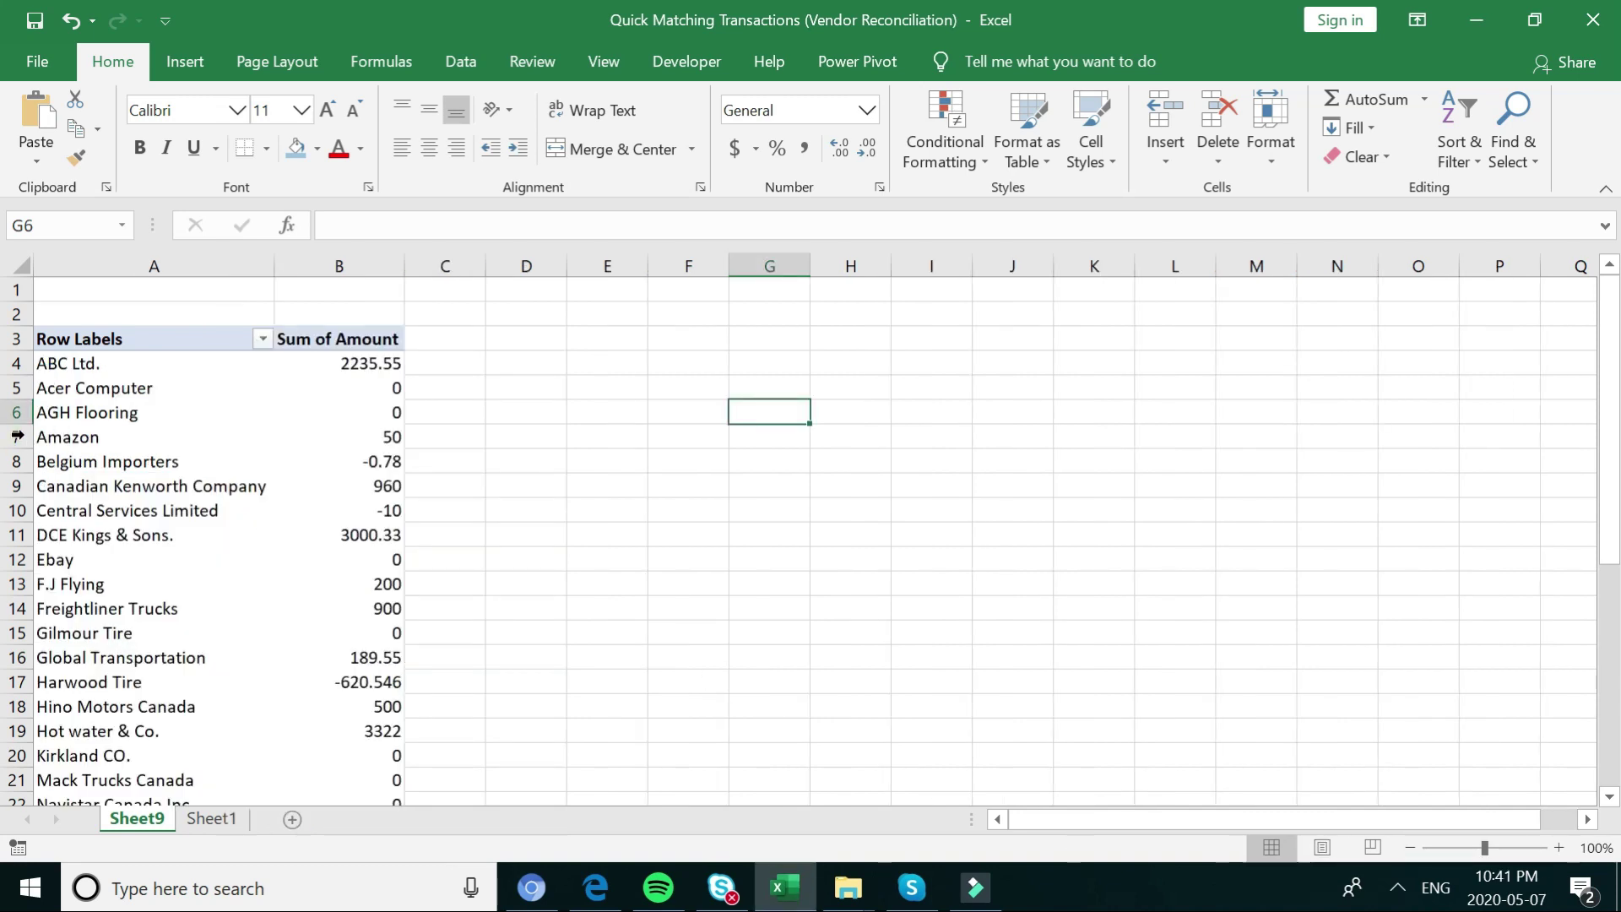
pyautogui.click(74, 336)
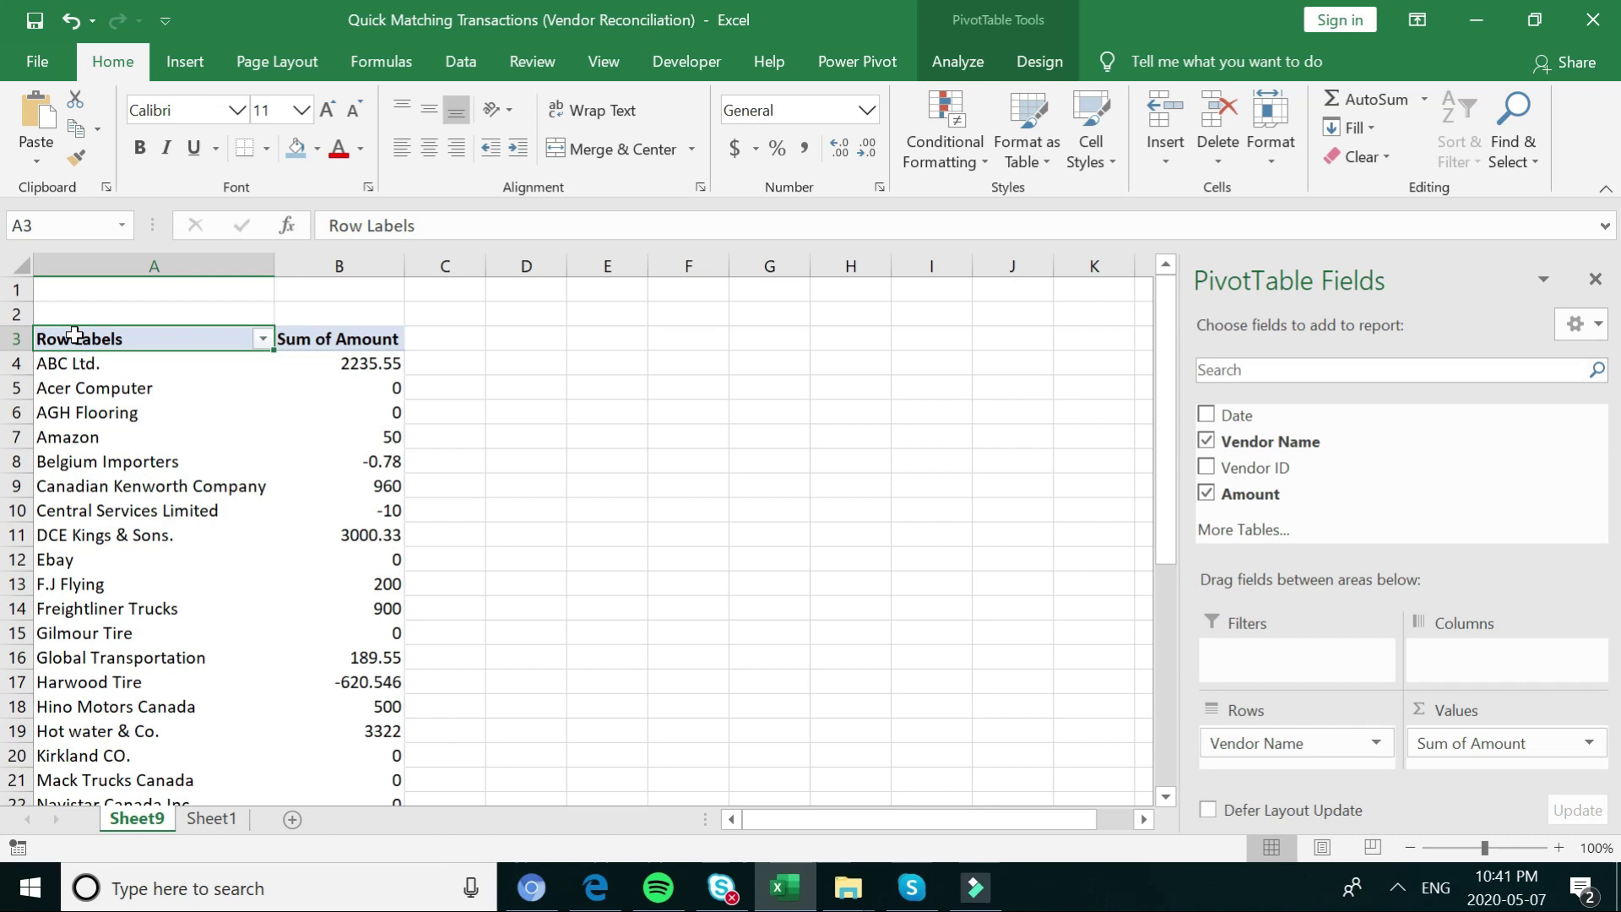